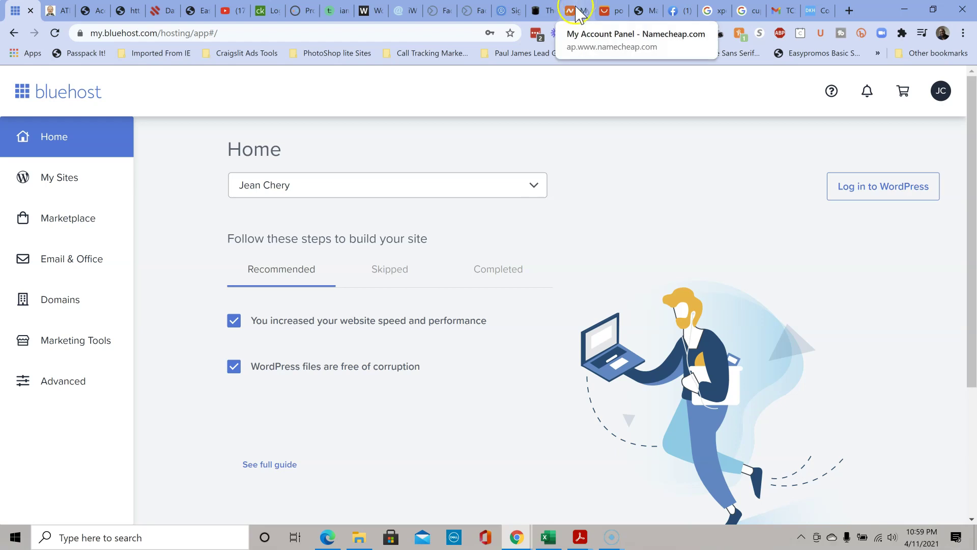
# Switch to Namecheap, log in with the pre-filled account credentials and dismiss the coupon pop-up
pyautogui.click(578, 12)
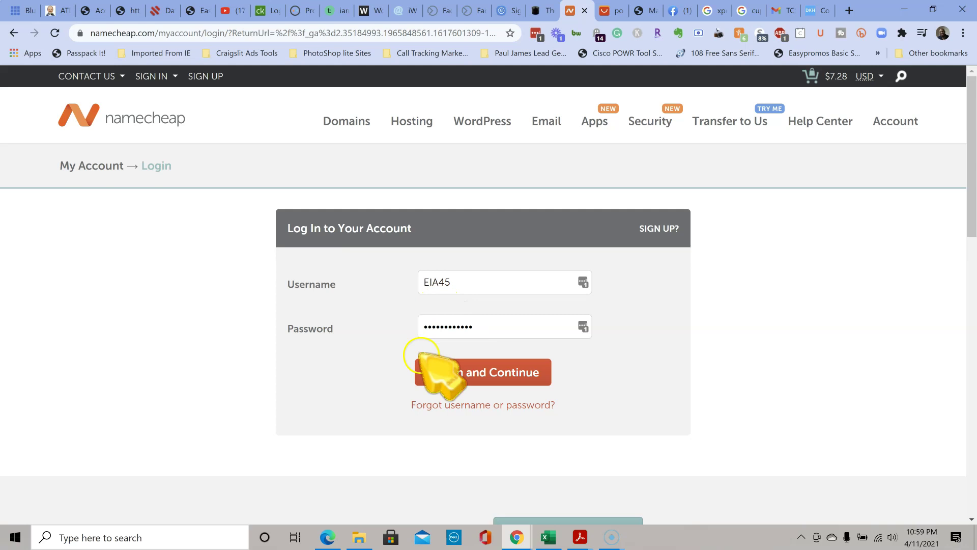
pyautogui.click(488, 374)
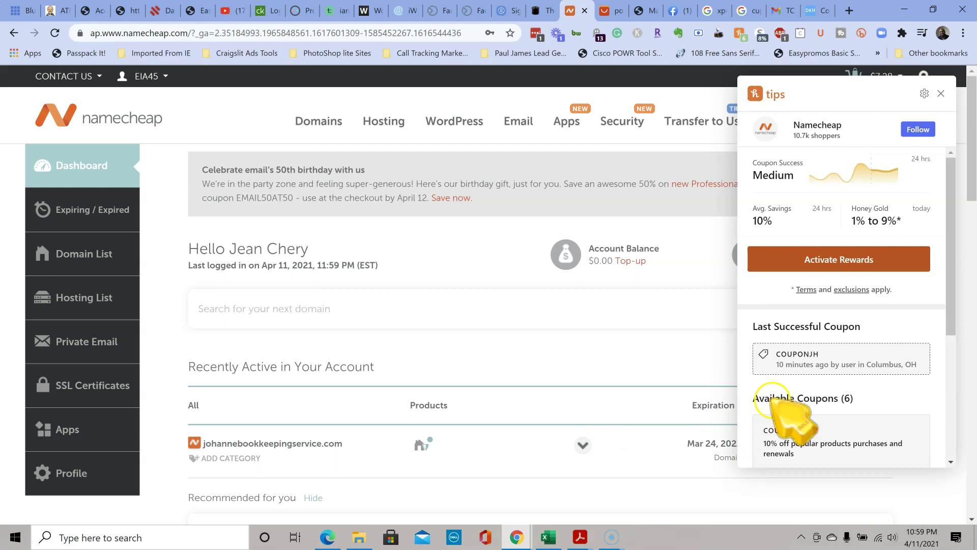
pyautogui.click(942, 93)
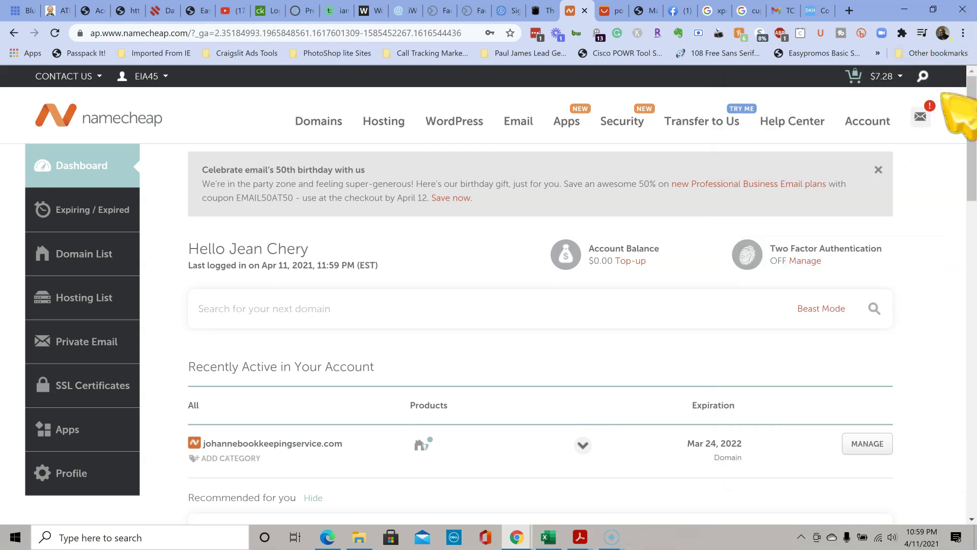
pyautogui.click(920, 116)
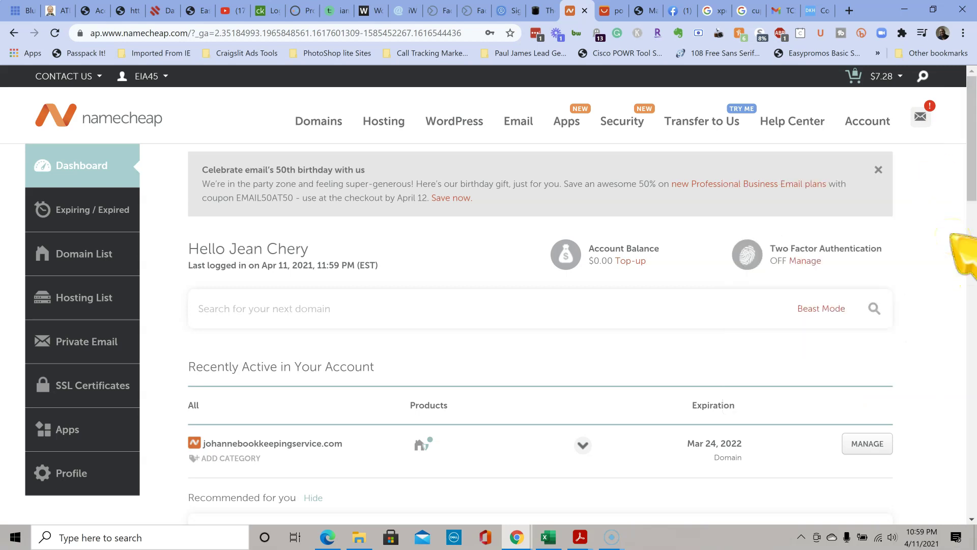
pyautogui.moveTo(900, 105)
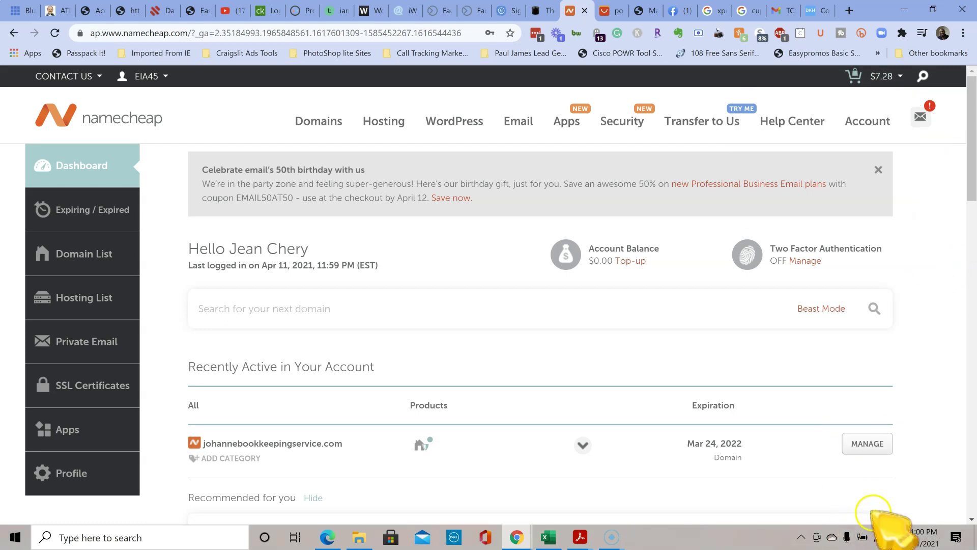
# Open the management page of johannebookkeepingservice.com and set its nameservers option to Custom DNS
pyautogui.click(866, 446)
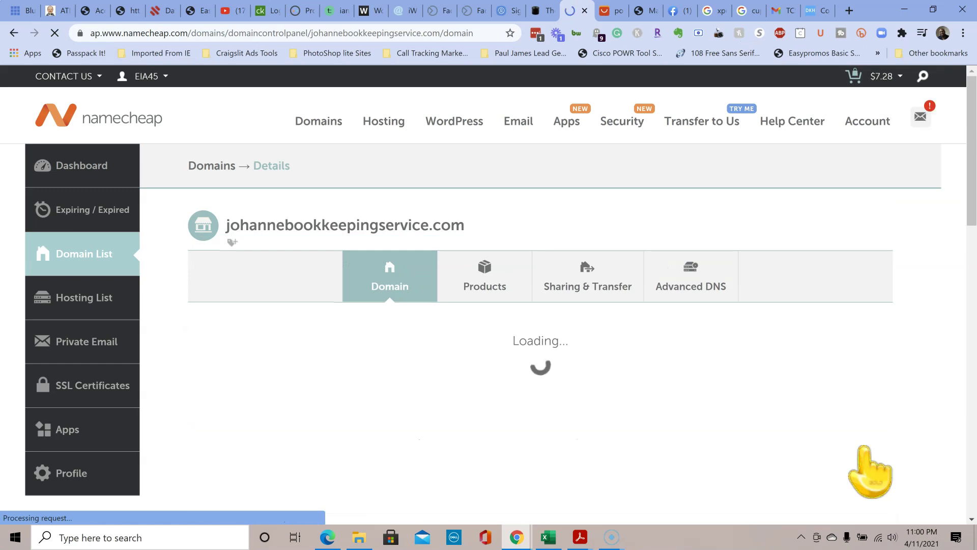
pyautogui.scroll(-1, 814, 428)
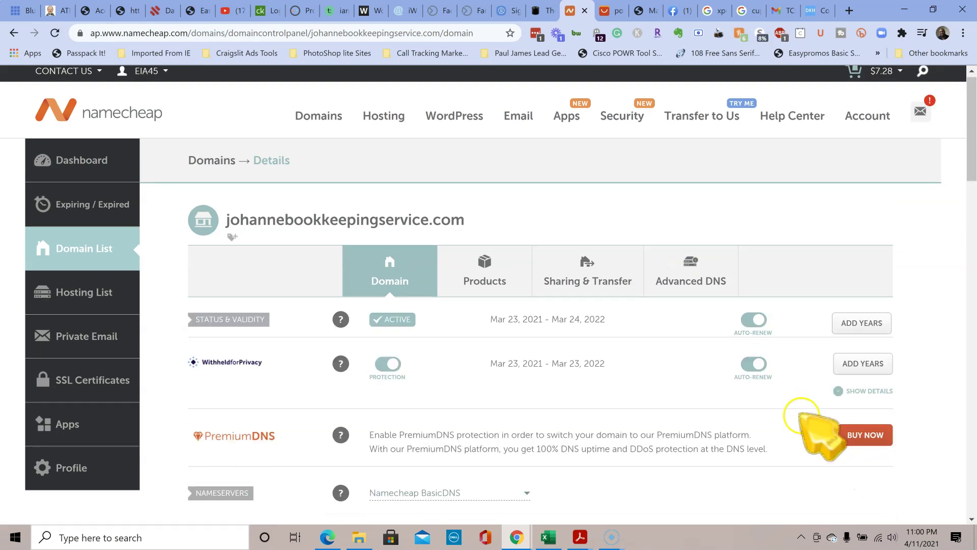
pyautogui.scroll(-4, 815, 433)
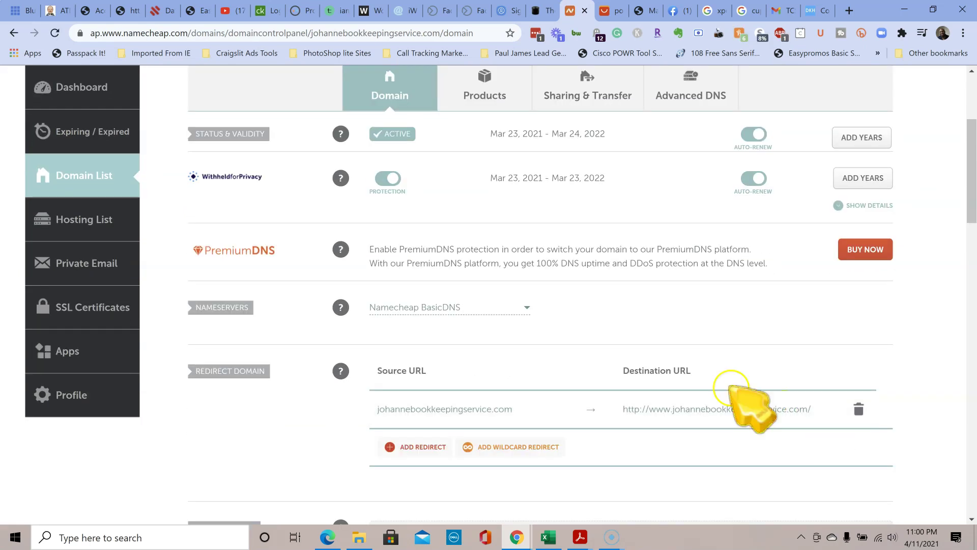
pyautogui.click(527, 308)
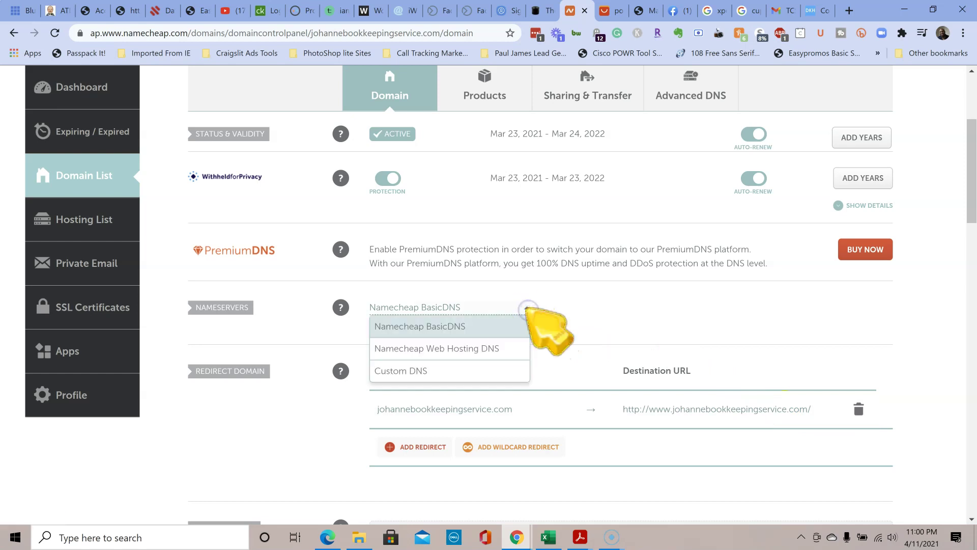
pyautogui.click(496, 372)
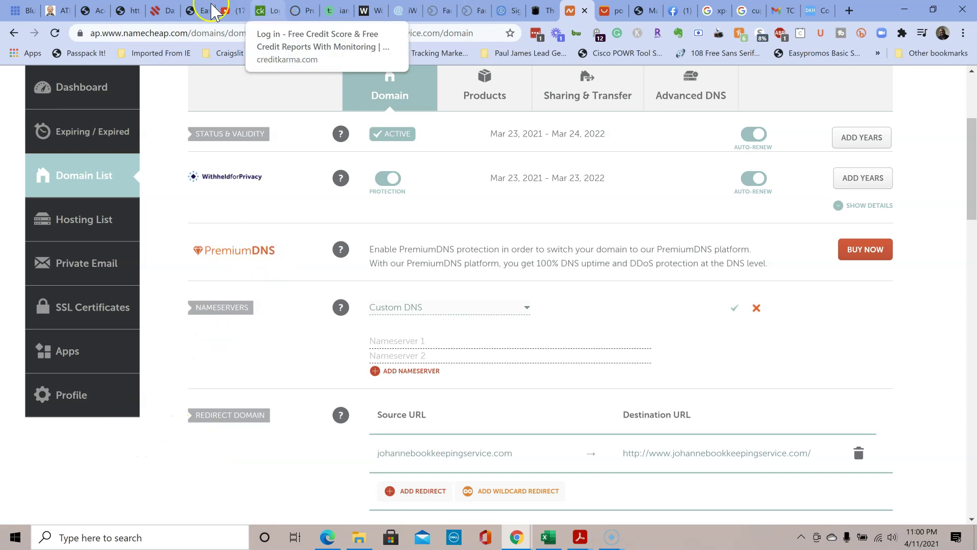
# Switch to Bluehost, list the account's domains and try to manage the primary domain
pyautogui.click(28, 11)
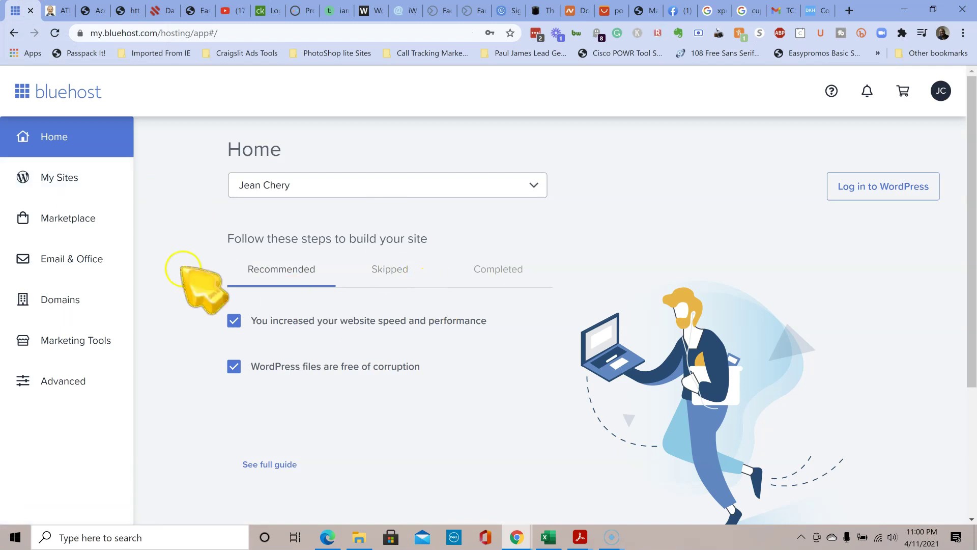
pyautogui.click(65, 300)
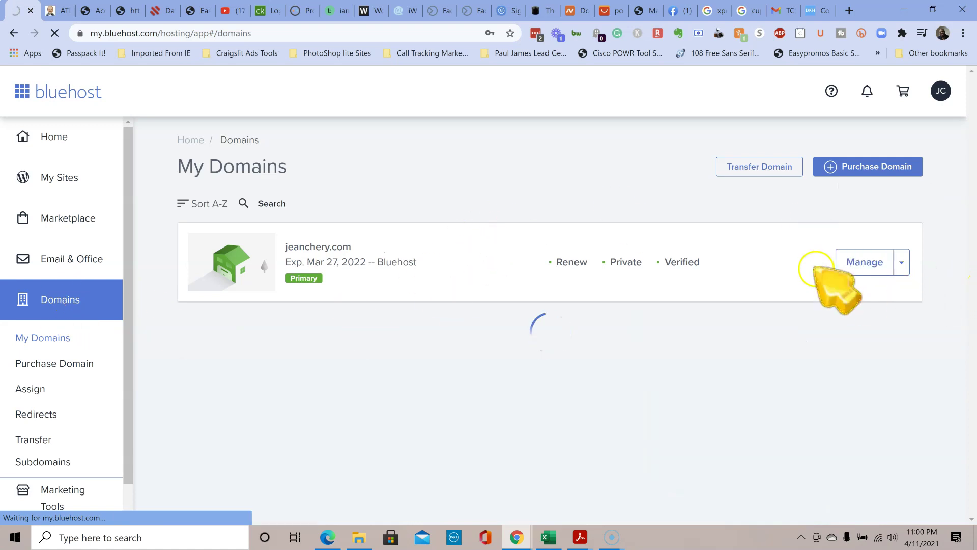
pyautogui.click(860, 272)
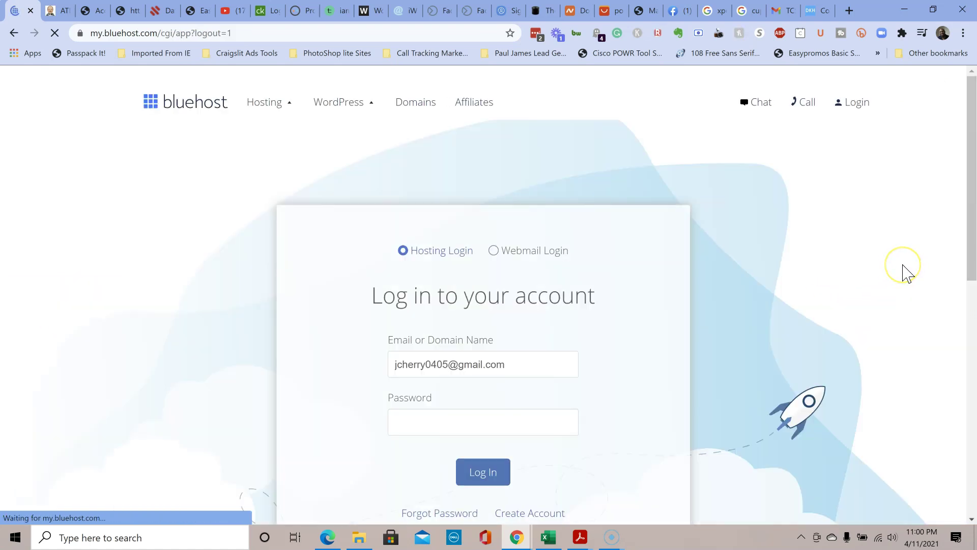
# Enter the account password and log back in to the Bluehost hosting account
pyautogui.click(439, 417)
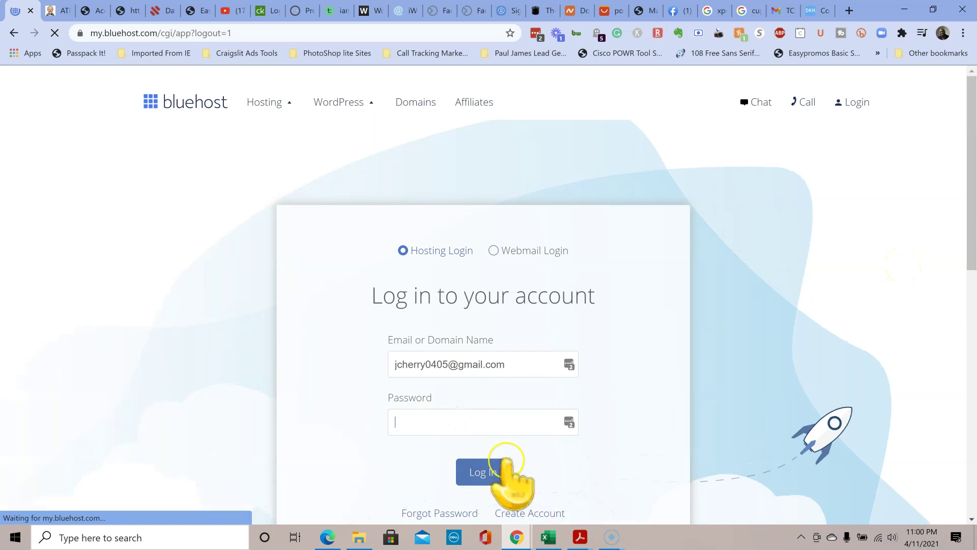
pyautogui.click(476, 472)
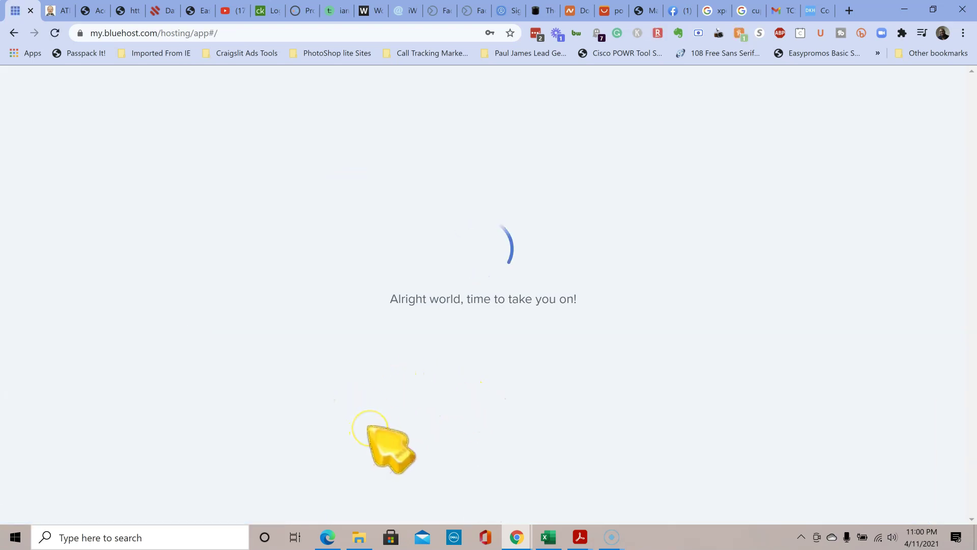
pyautogui.click(370, 453)
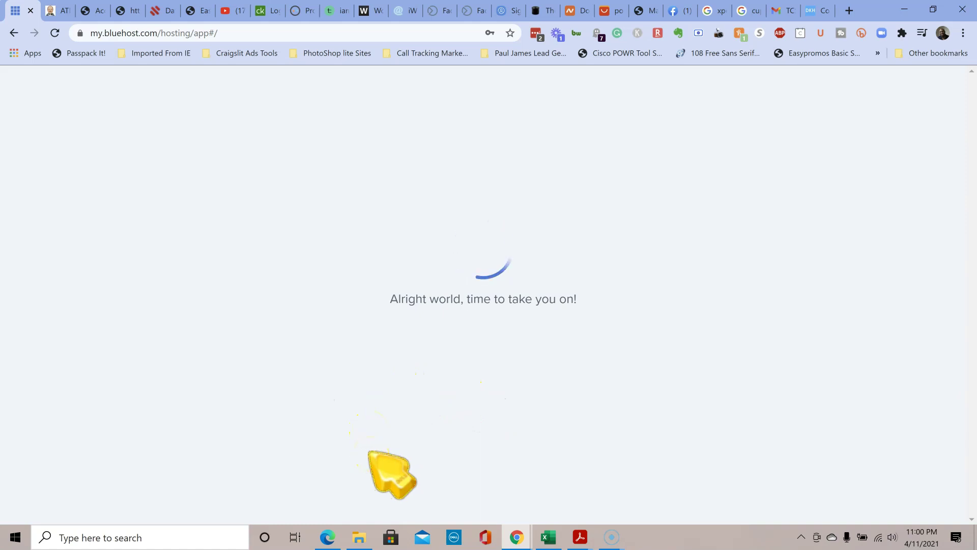
pyautogui.moveTo(549, 537)
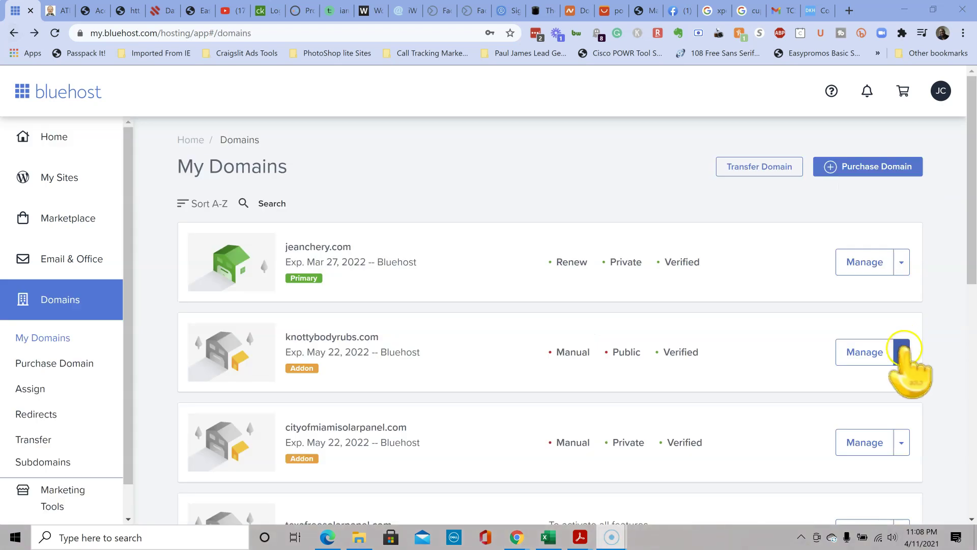
# Open the DNS settings of cityofmiamisolarpanel.com and copy its name server entries ns1.bluehost.com and ns2.bluehost.com
pyautogui.click(902, 443)
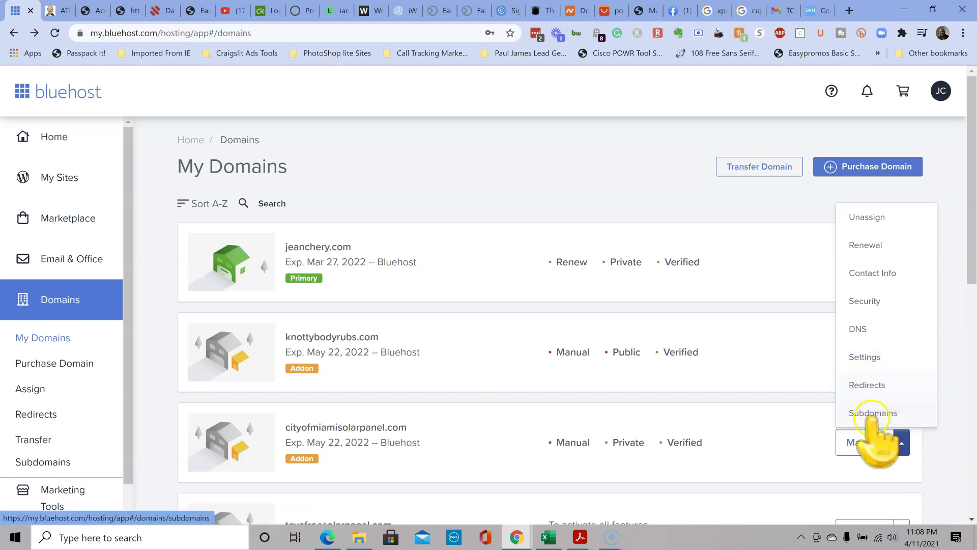
pyautogui.click(884, 329)
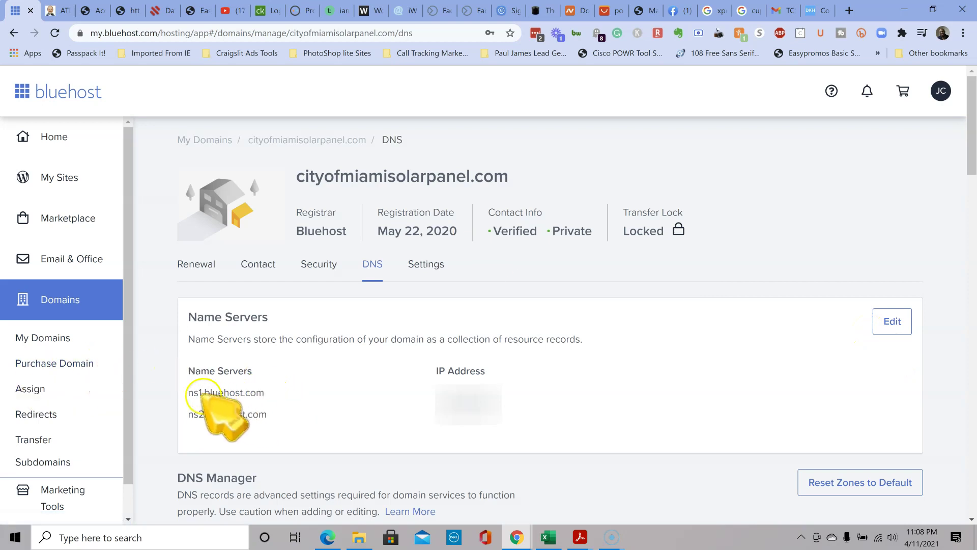
pyautogui.moveTo(187, 393); pyautogui.dragTo(272, 402)
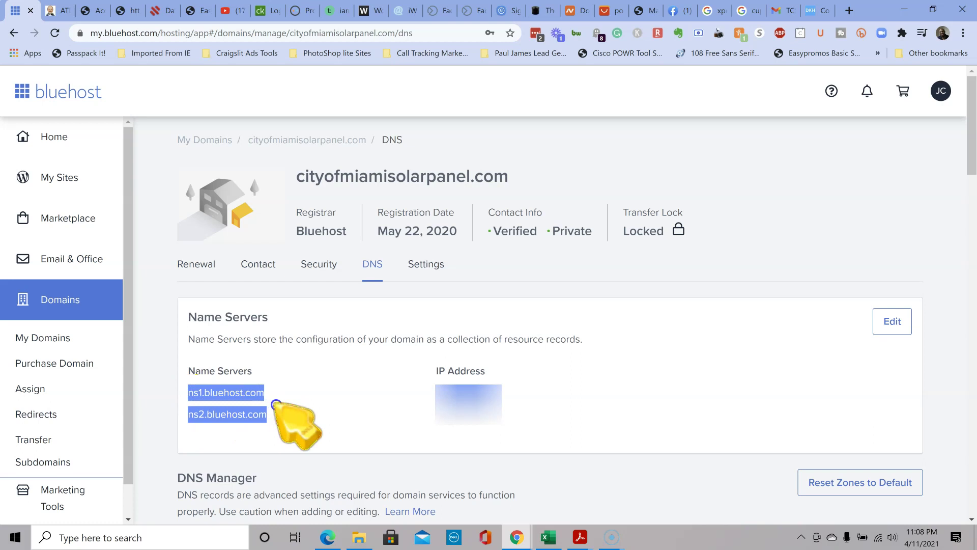
pyautogui.rightClick(249, 415)
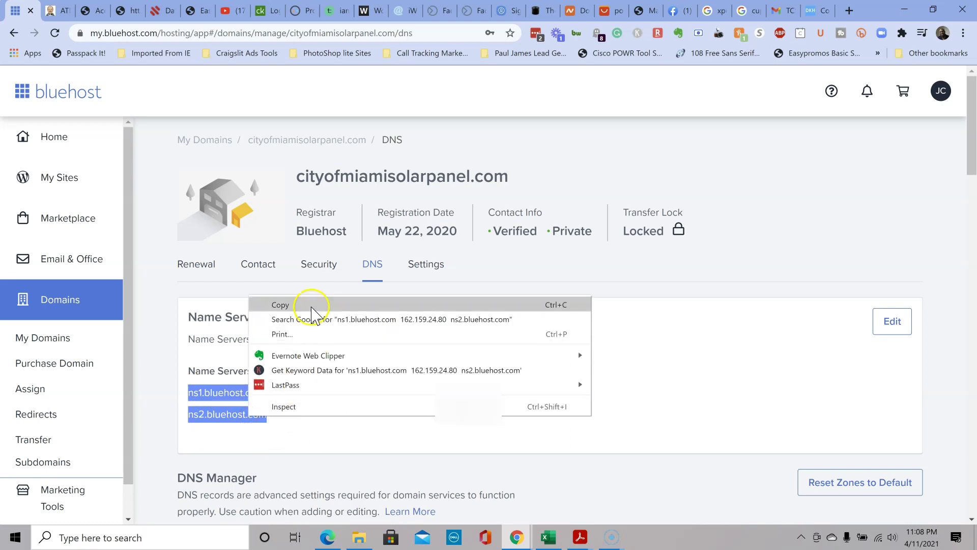
pyautogui.click(293, 306)
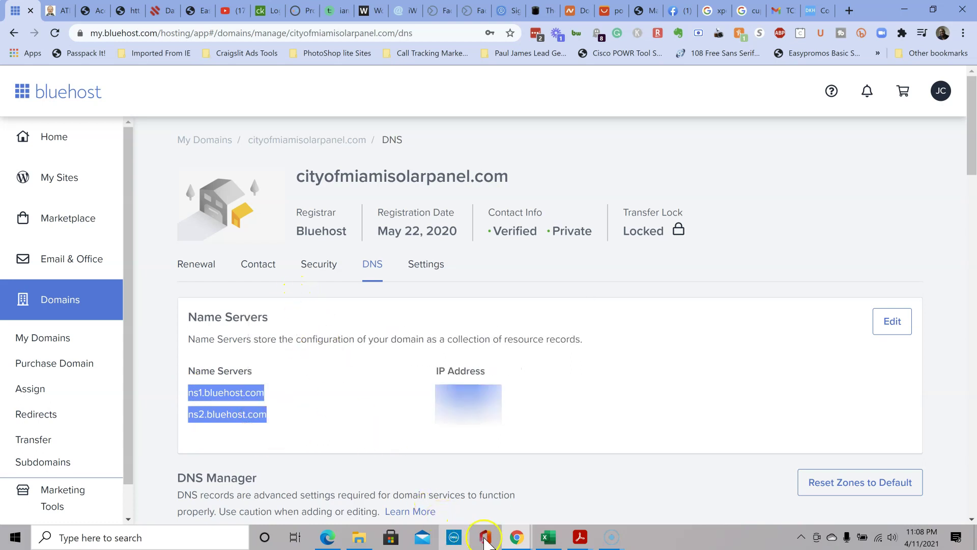
# Open Word, create a blank document and paste the copied name servers into it
pyautogui.click(176, 542)
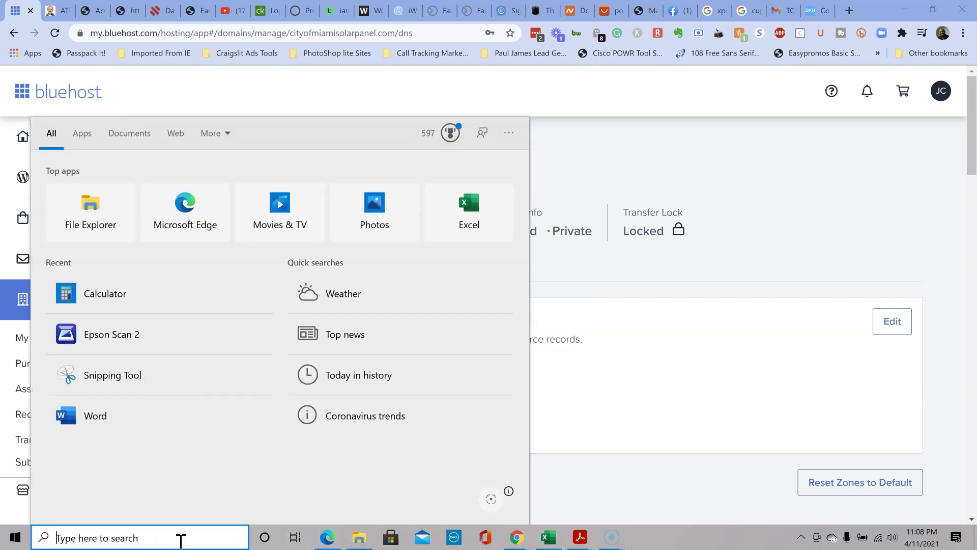
pyautogui.write('word')
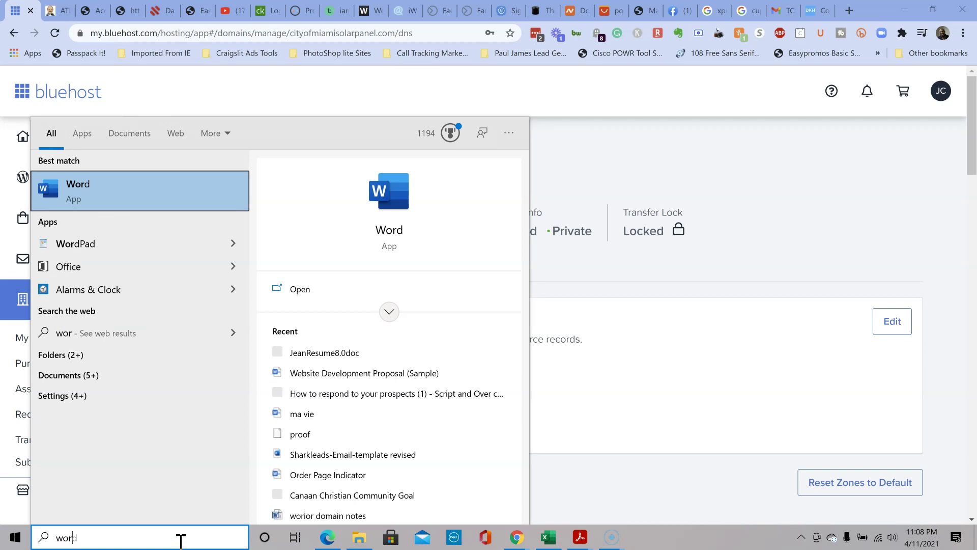
pyautogui.click(305, 299)
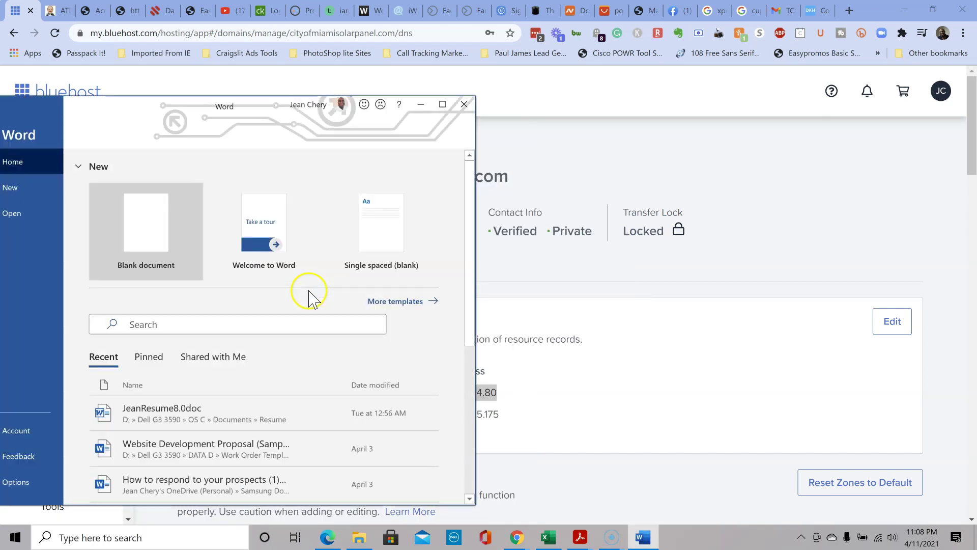
pyautogui.click(162, 349)
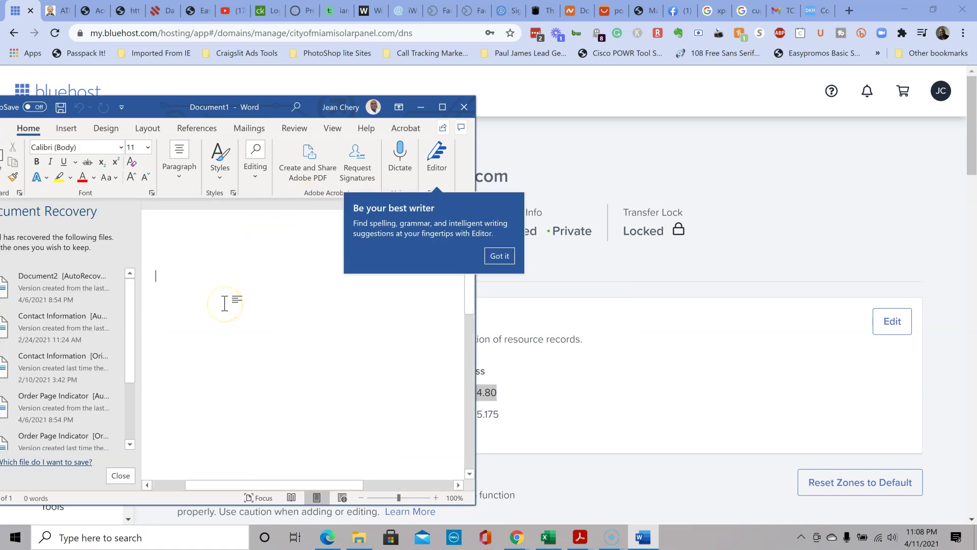
pyautogui.hotkey('ctrl', 'v')
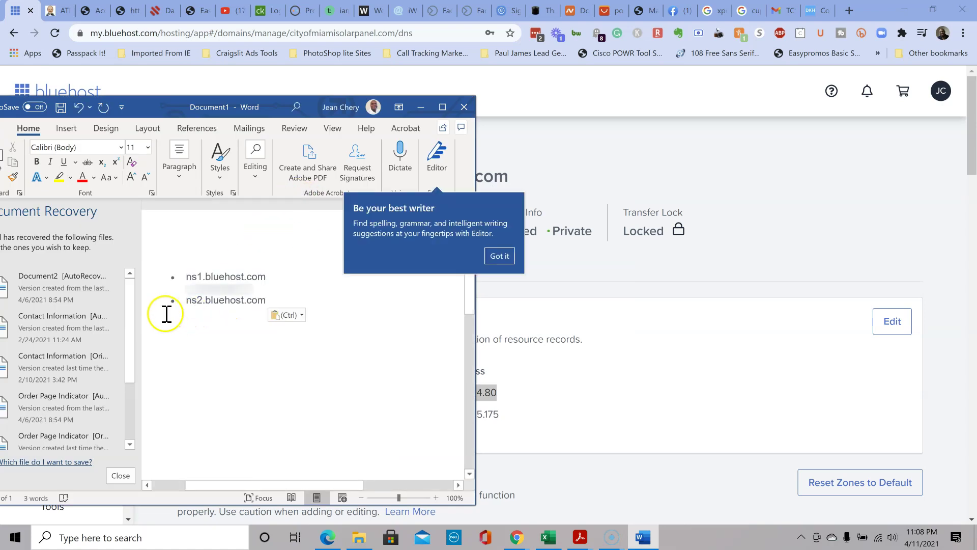
# Remove the bullets and the IP address from the pasted name servers and set their font size to 16
pyautogui.click(188, 278)
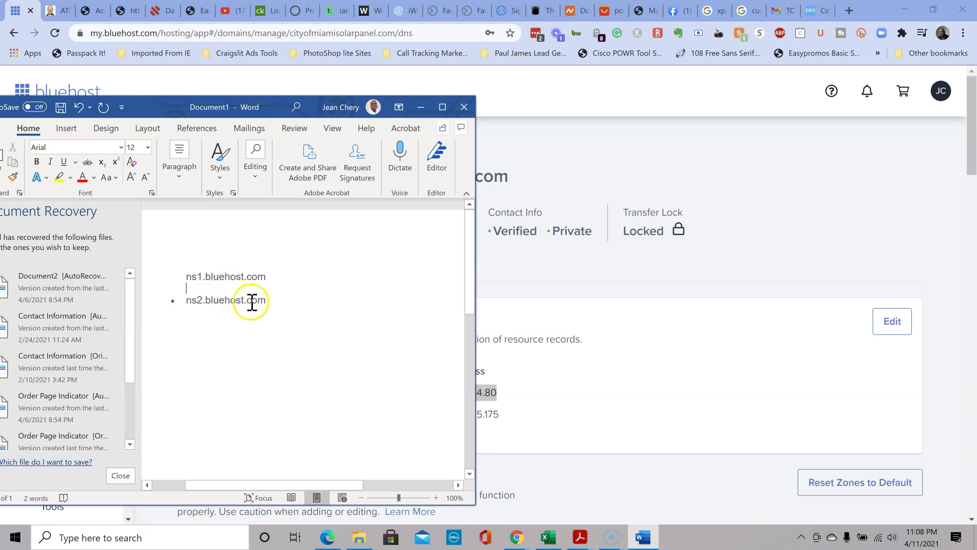
pyautogui.click(188, 303)
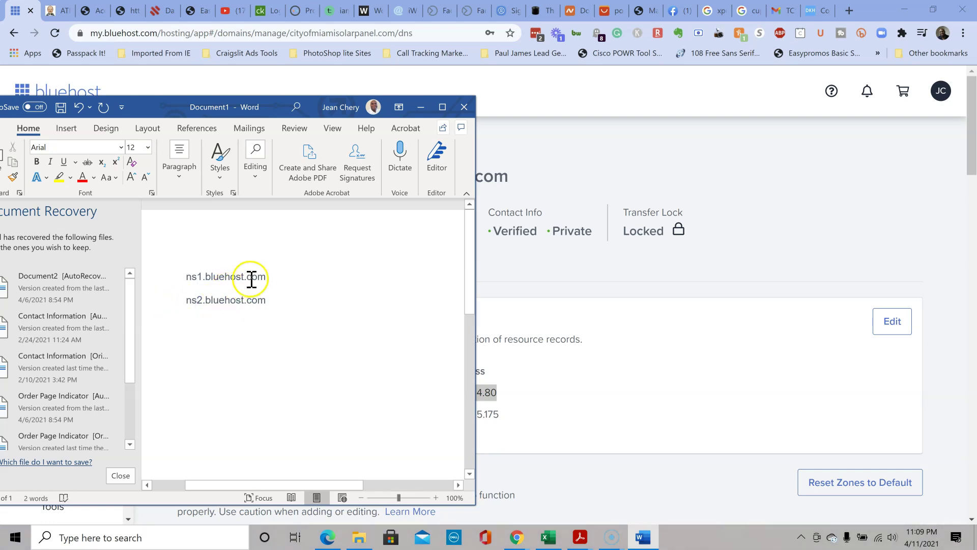
pyautogui.moveTo(185, 276); pyautogui.dragTo(253, 303)
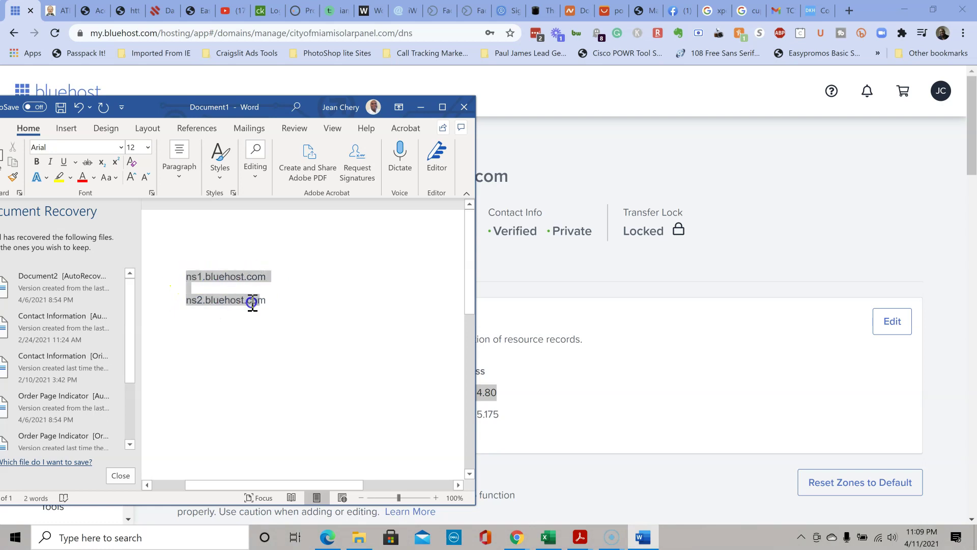
pyautogui.click(148, 147)
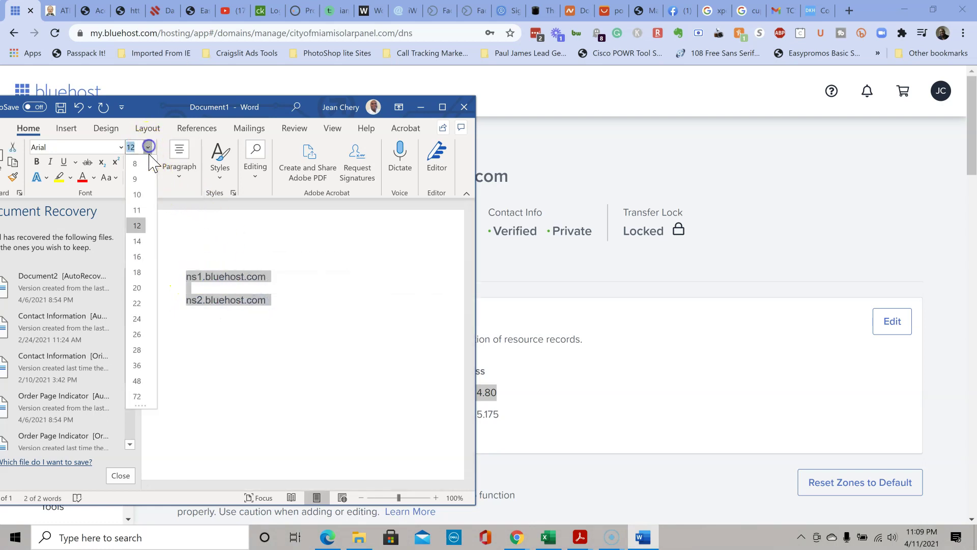
pyautogui.click(147, 257)
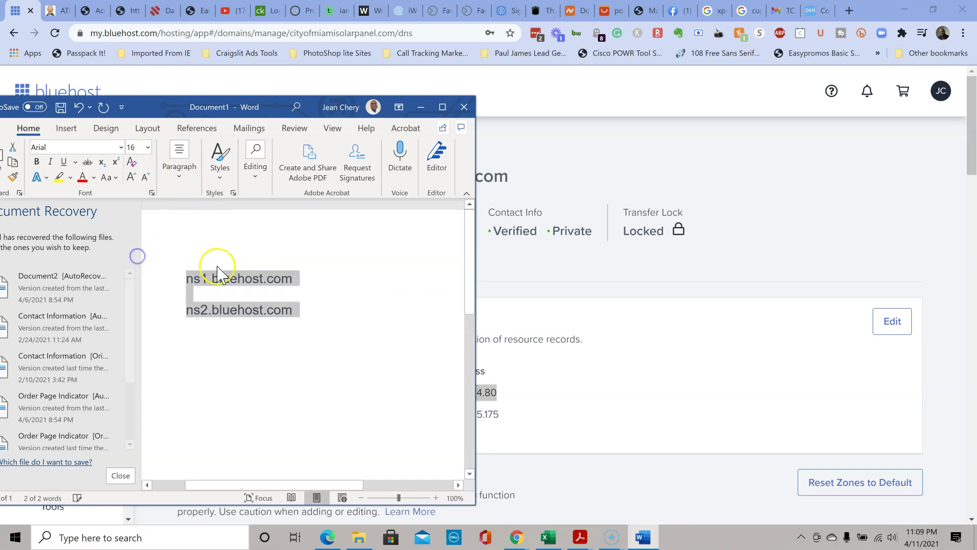
pyautogui.click(331, 286)
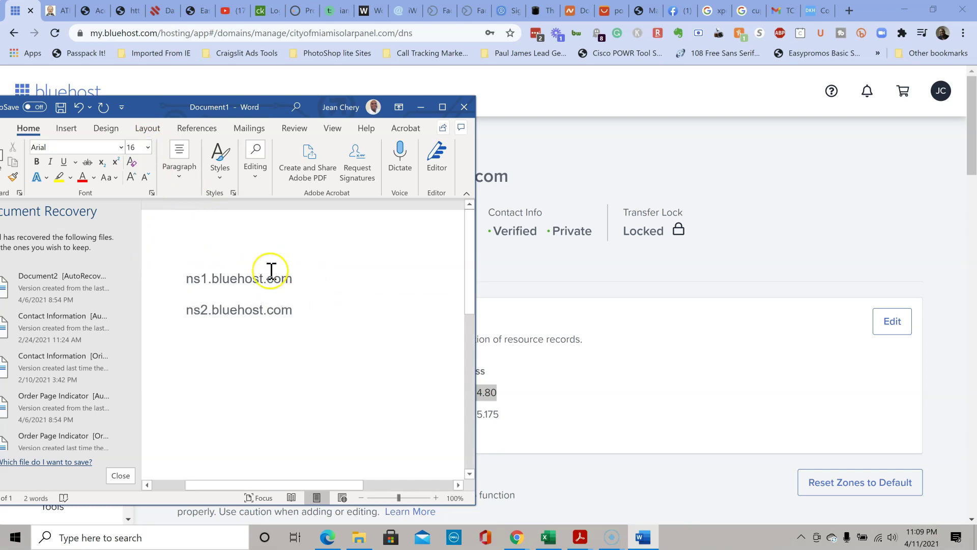
# Copy ns1.bluehost.com from the Word document and paste it as Nameserver 1 in the domain's custom DNS settings on Namecheap
pyautogui.moveTo(294, 278); pyautogui.dragTo(191, 283)
pyautogui.hotkey('ctrl', 'c')
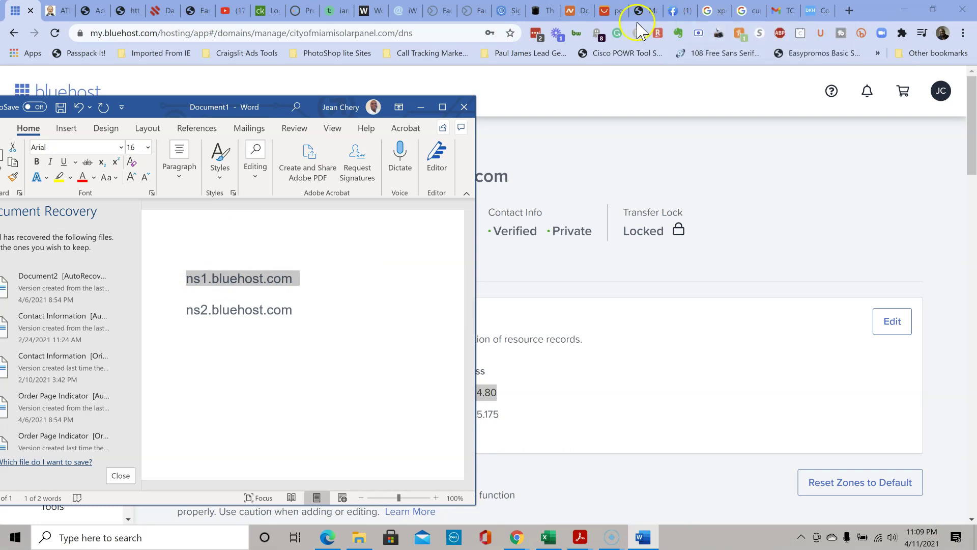
pyautogui.click(565, 14)
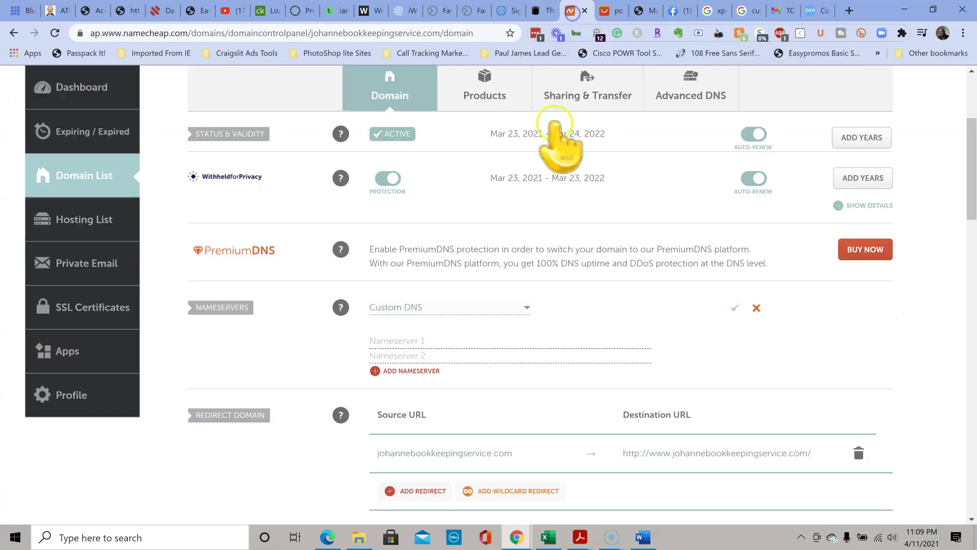
pyautogui.click(427, 340)
pyautogui.hotkey('ctrl', 'v')
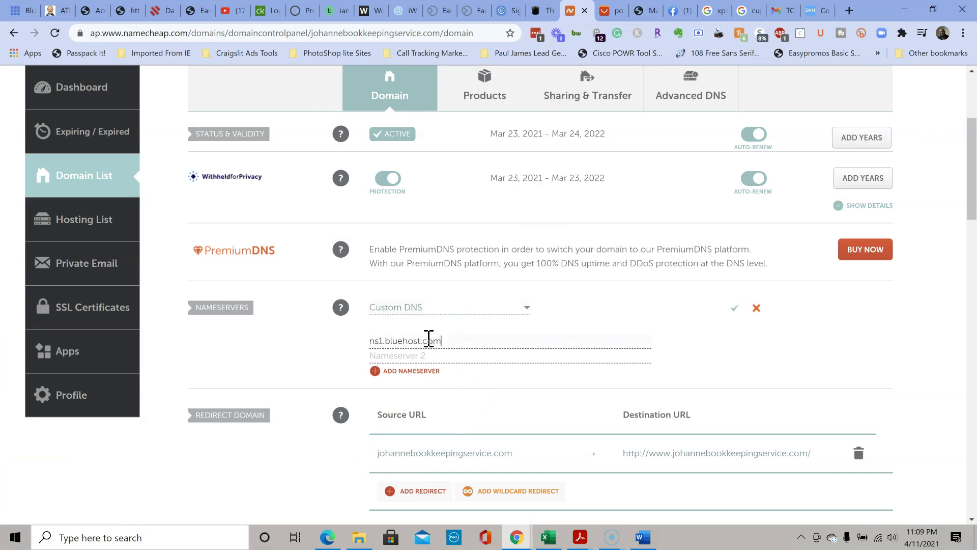
# Copy ns2.bluehost.com from the Word document and paste it as Nameserver 2 in the Namecheap custom DNS settings
pyautogui.click(394, 357)
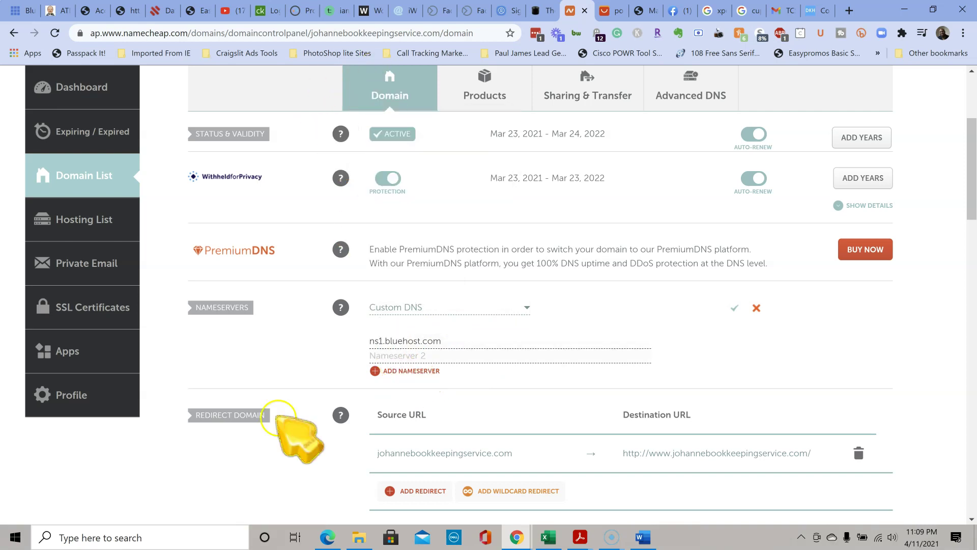
pyautogui.click(643, 537)
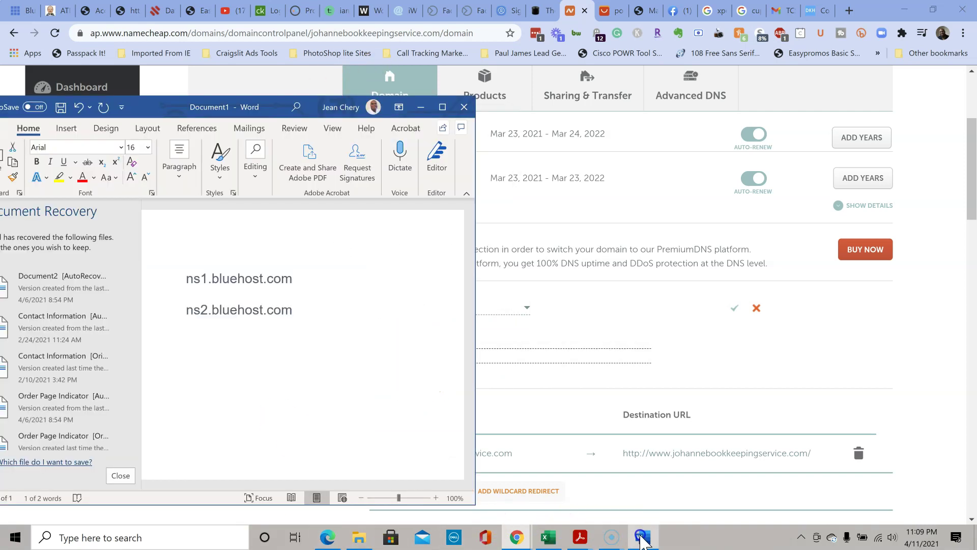
pyautogui.moveTo(291, 309); pyautogui.dragTo(198, 316)
pyautogui.hotkey('ctrl', 'c')
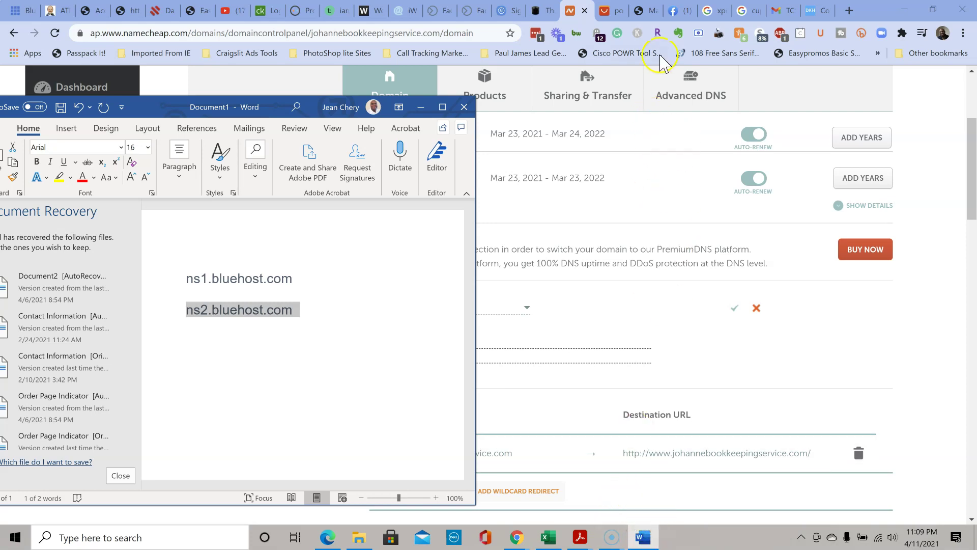
pyautogui.click(564, 344)
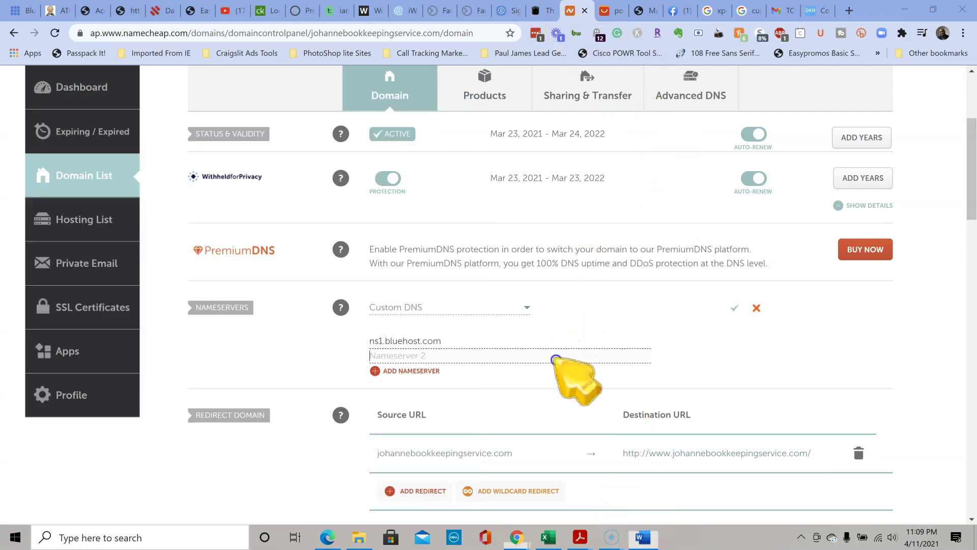
pyautogui.click(492, 357)
pyautogui.hotkey('ctrl', 'v')
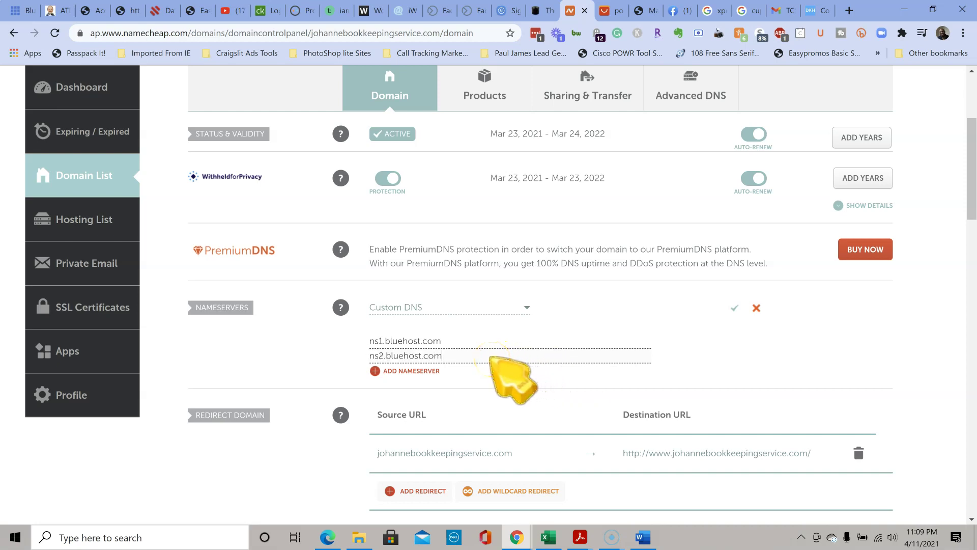
pyautogui.click(522, 358)
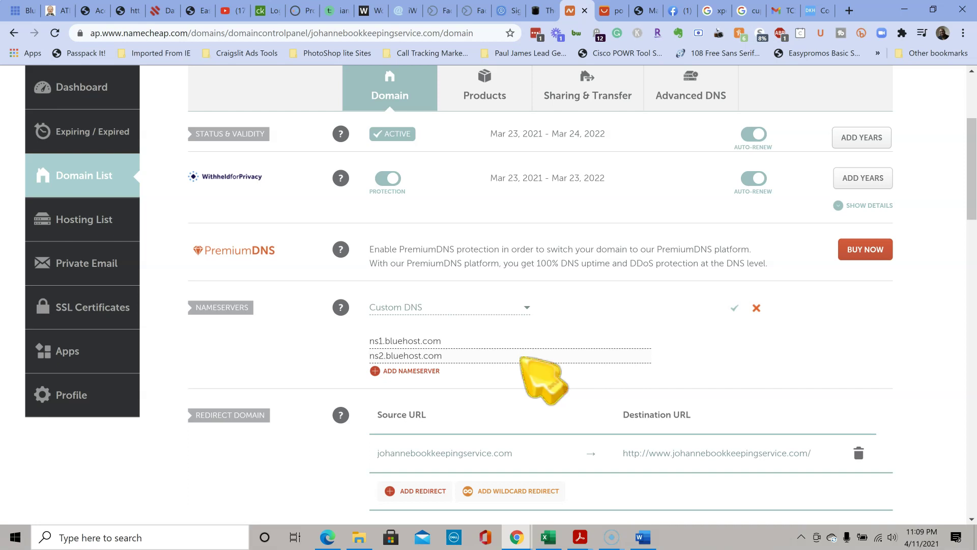
pyautogui.click(605, 377)
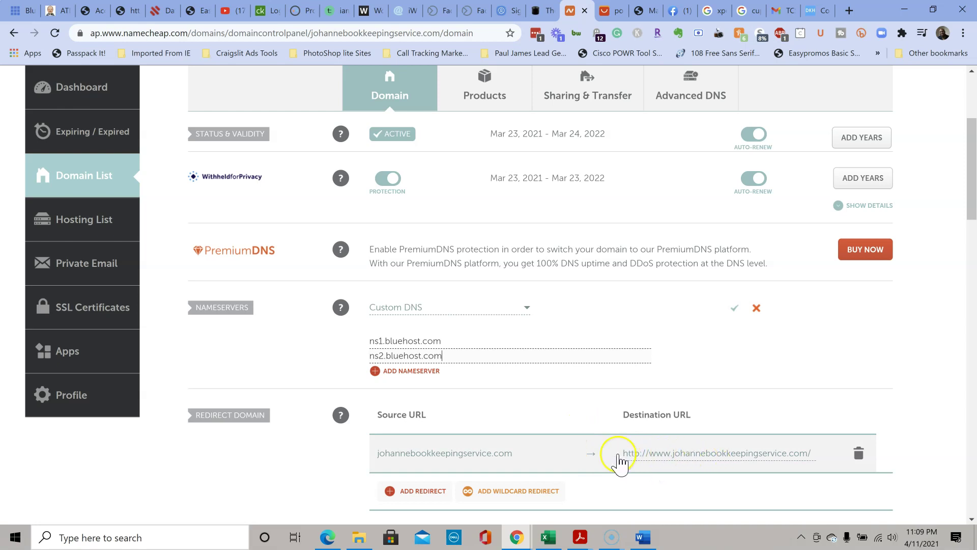
pyautogui.scroll(-1, 443, 458)
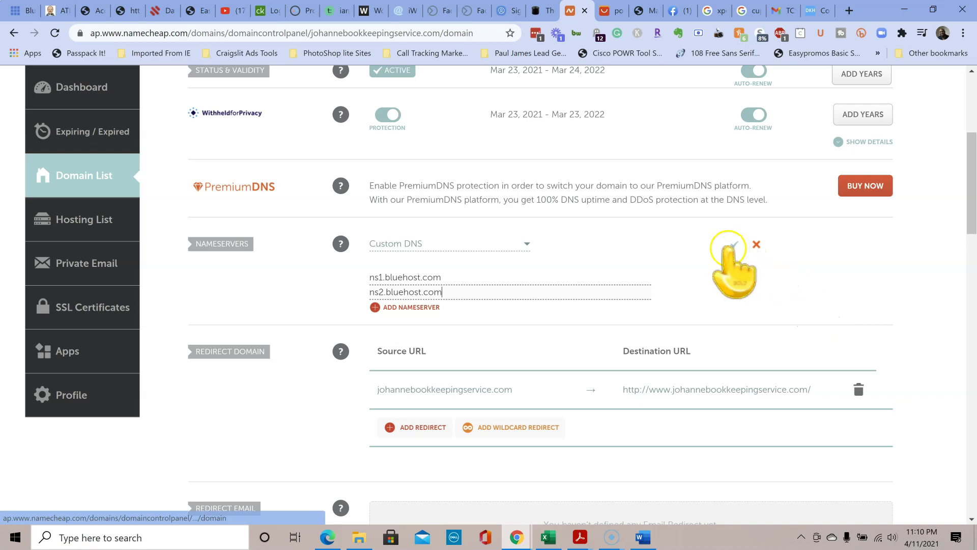
pyautogui.scroll(-2, 780, 297)
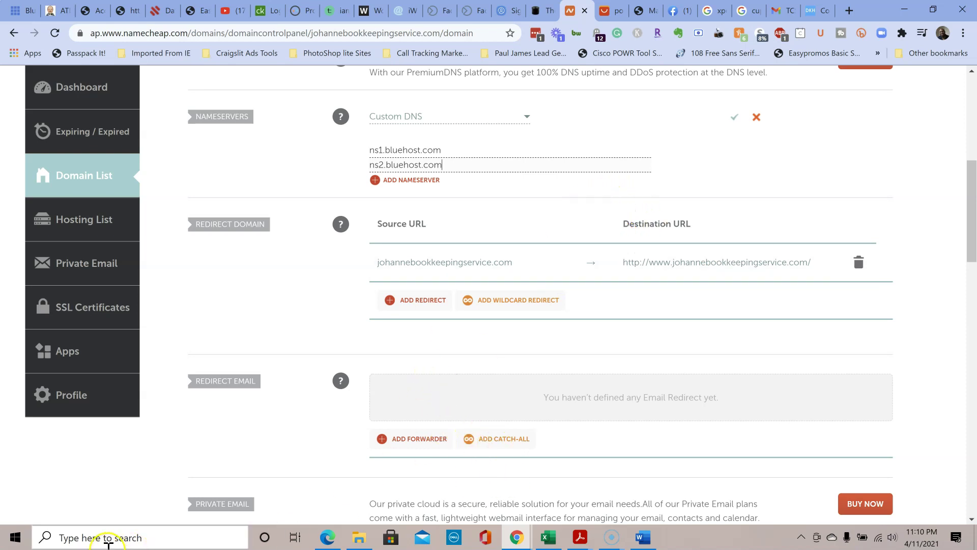
pyautogui.scroll(-3, 140, 489)
pyautogui.scroll(6, 142, 492)
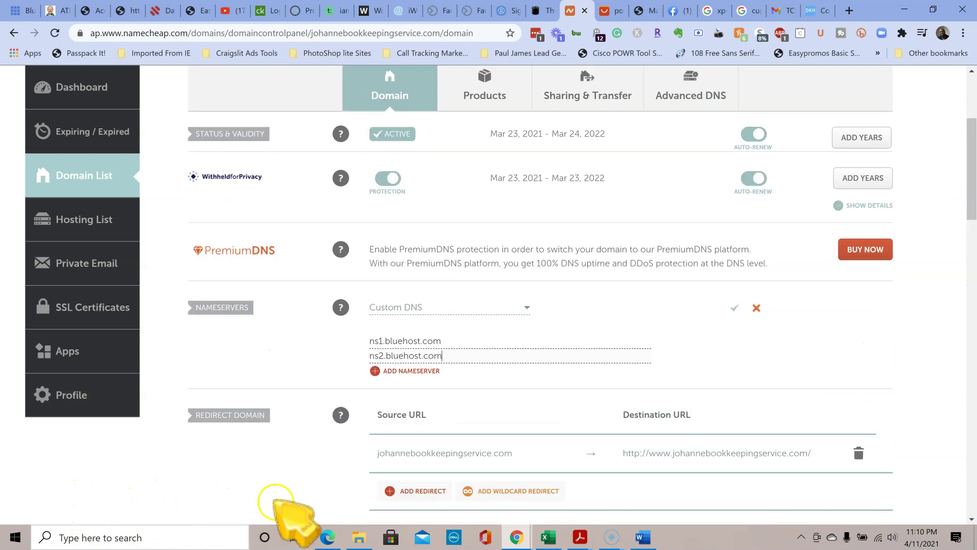
pyautogui.click(26, 11)
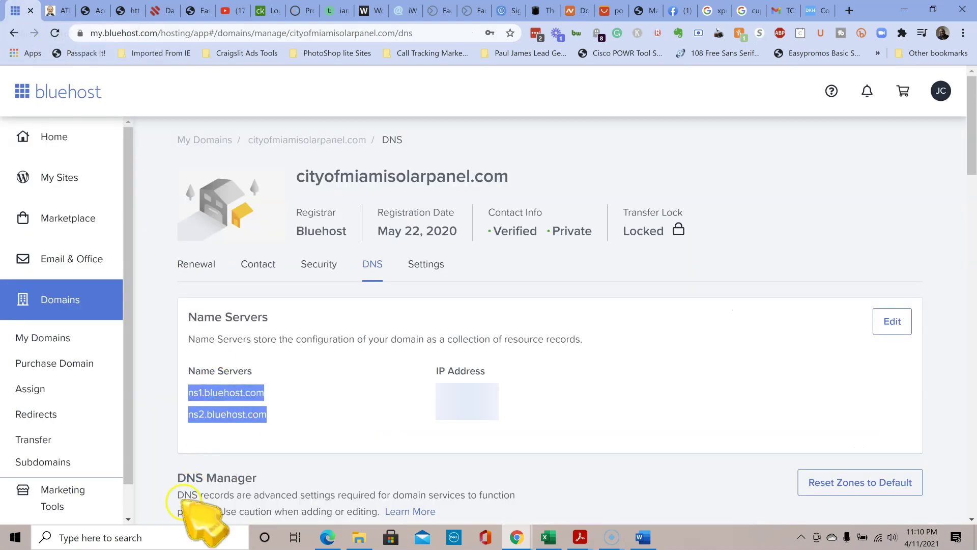
pyautogui.click(617, 538)
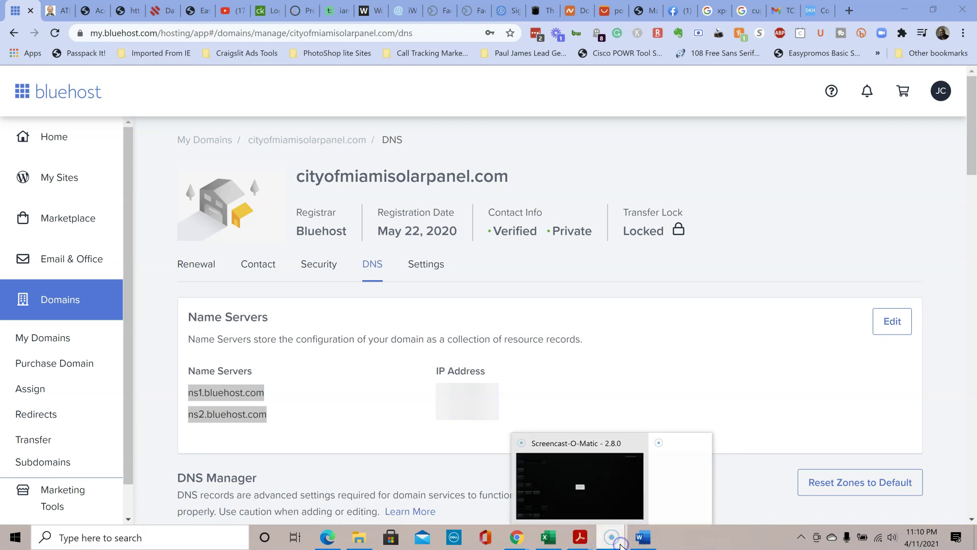
pyautogui.moveTo(664, 469)
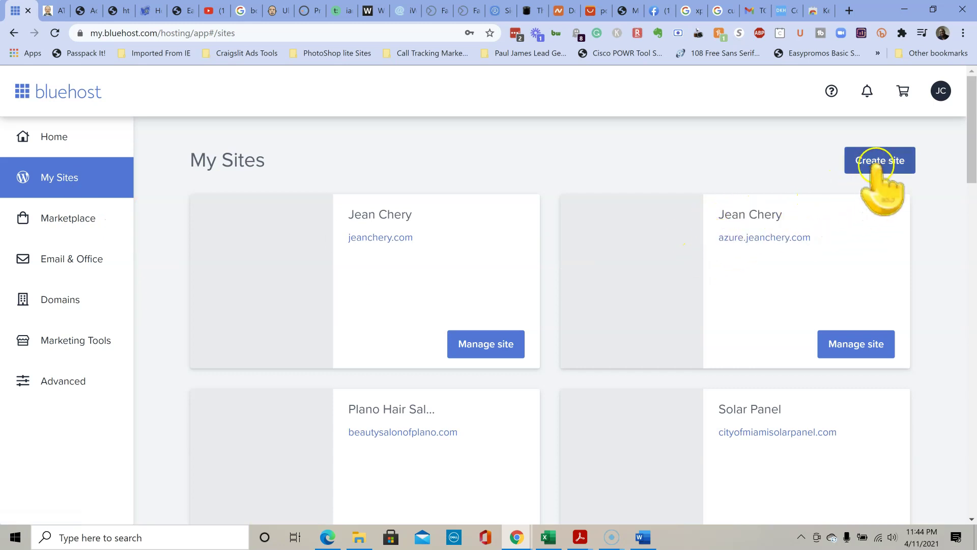
# Start creating a new WordPress site in Bluehost using the Limitless customization option
pyautogui.click(876, 162)
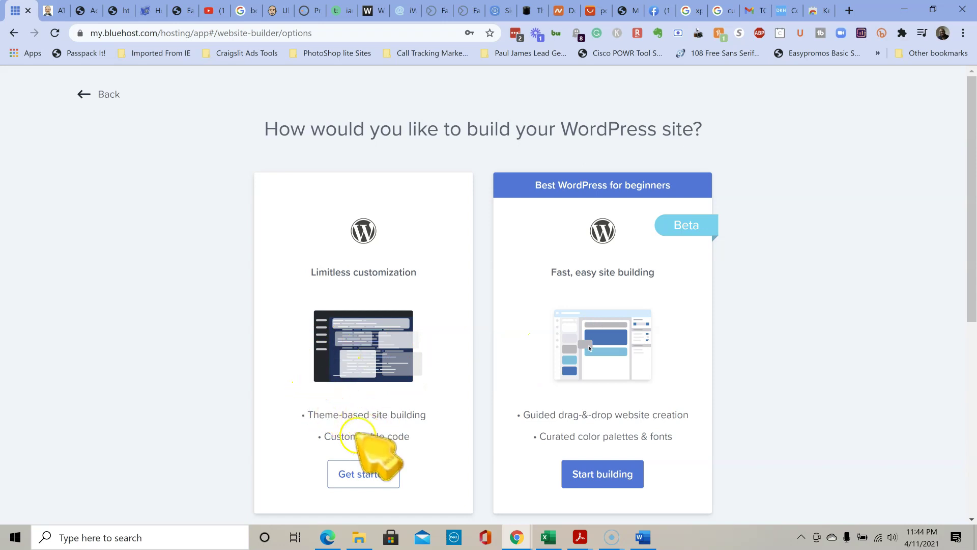
pyautogui.scroll(-2, 392, 326)
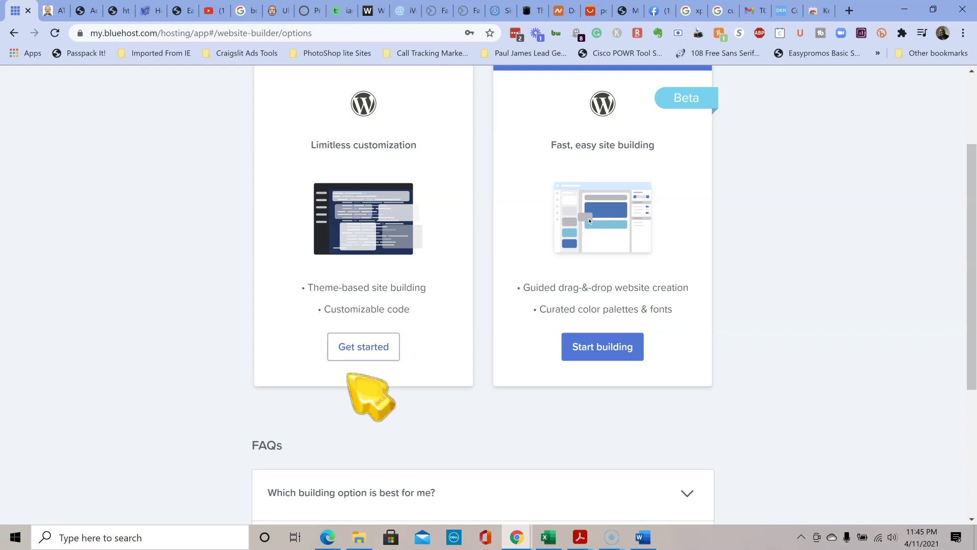
pyautogui.click(364, 346)
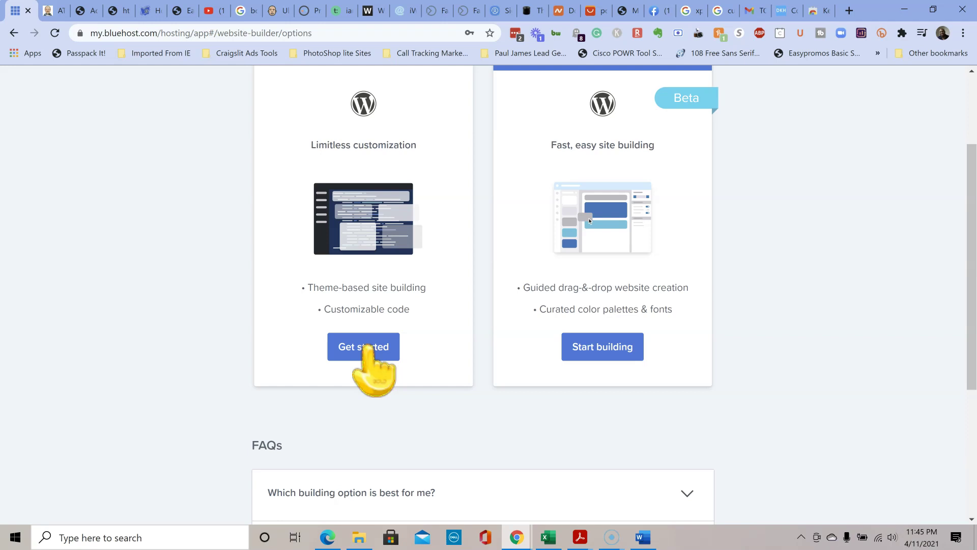
pyautogui.scroll(1, 586, 255)
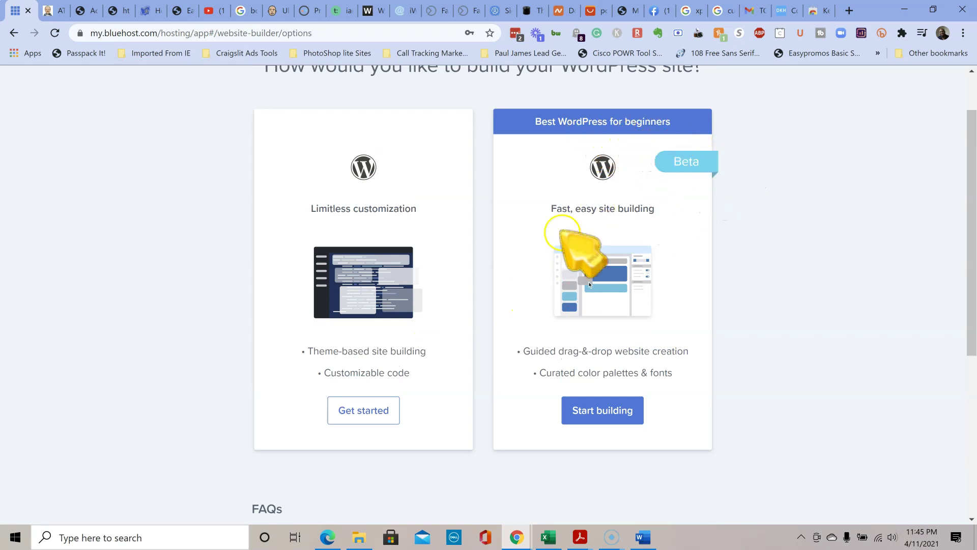
pyautogui.click(349, 410)
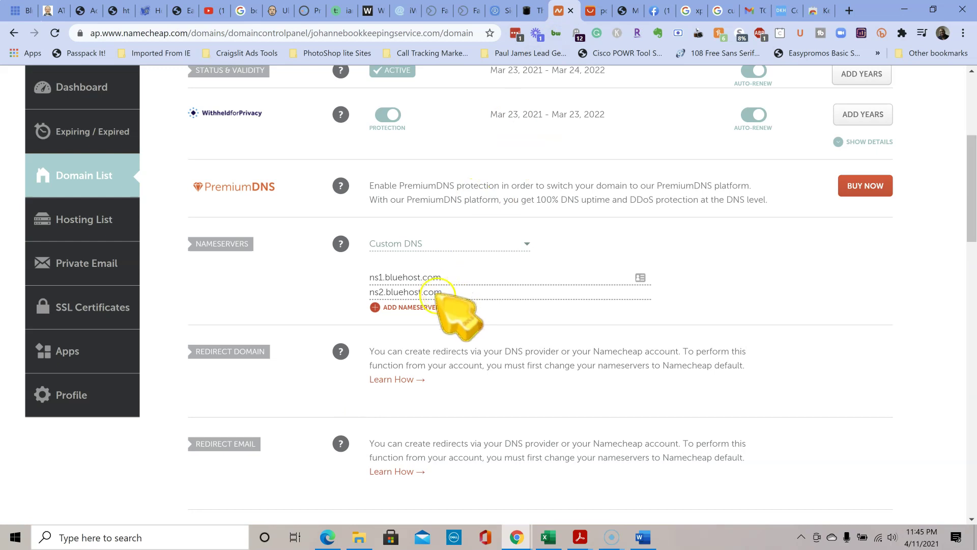
# Copy johannebookkeepingservice without the .com from the Namecheap domain page and paste it as the new WordPress site's name in Bluehost
pyautogui.scroll(1, 476, 224)
pyautogui.scroll(5, 471, 219)
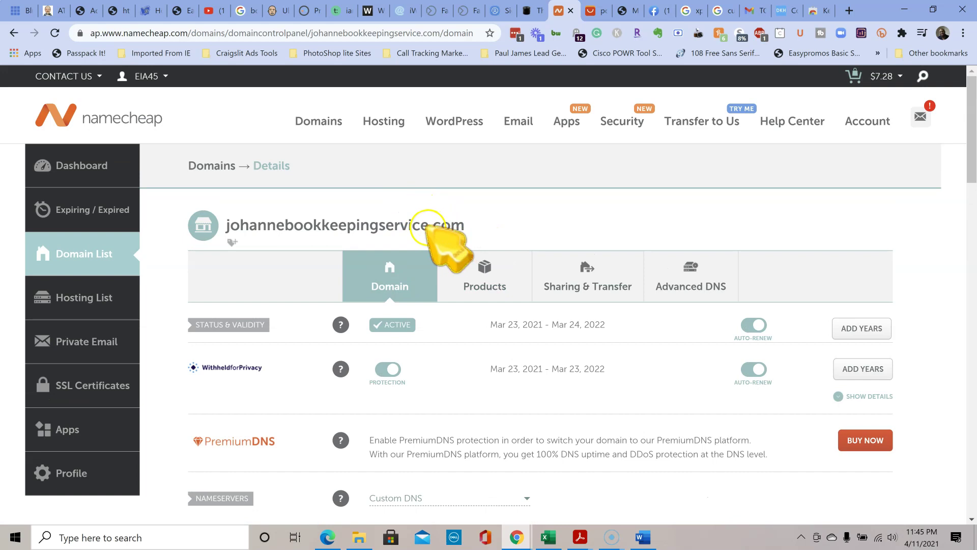
pyautogui.moveTo(432, 225); pyautogui.dragTo(219, 231)
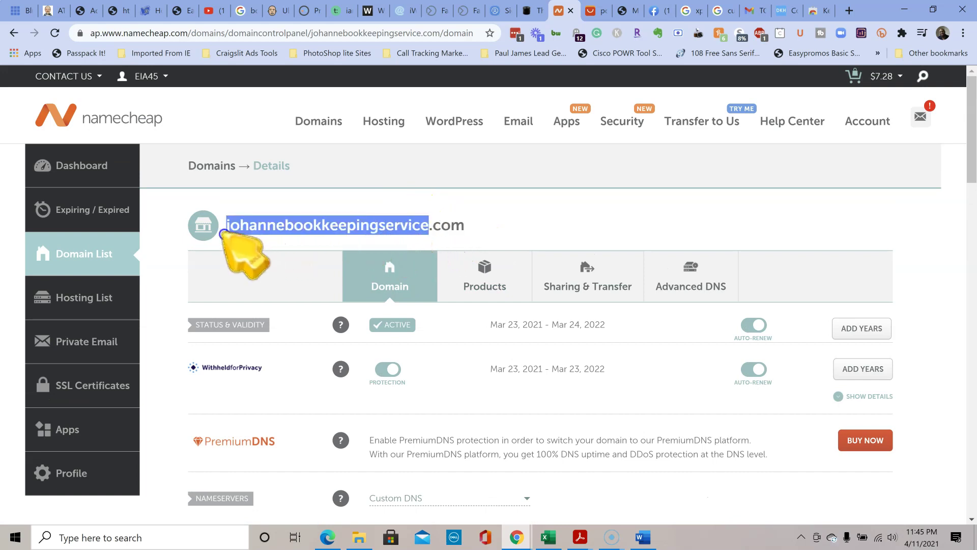
pyautogui.rightClick(255, 230)
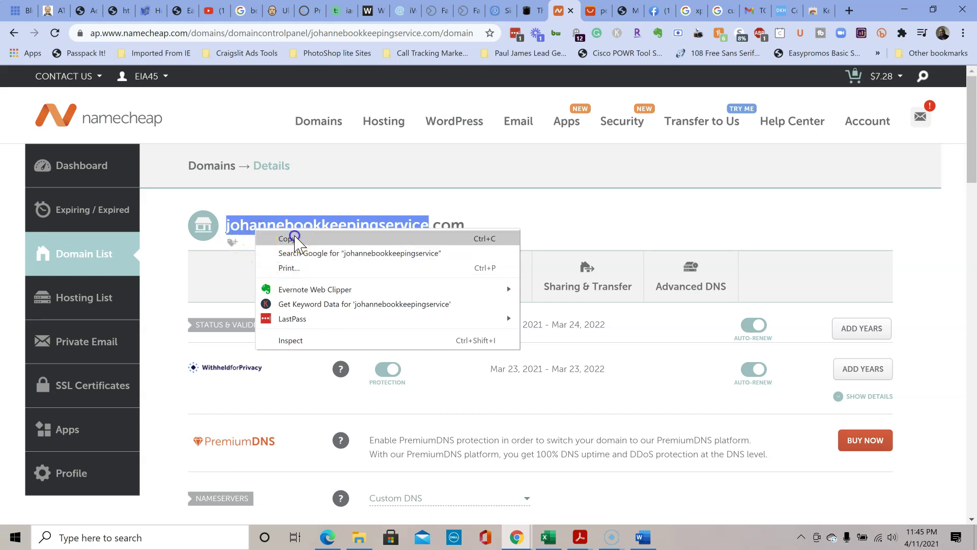
pyautogui.click(293, 240)
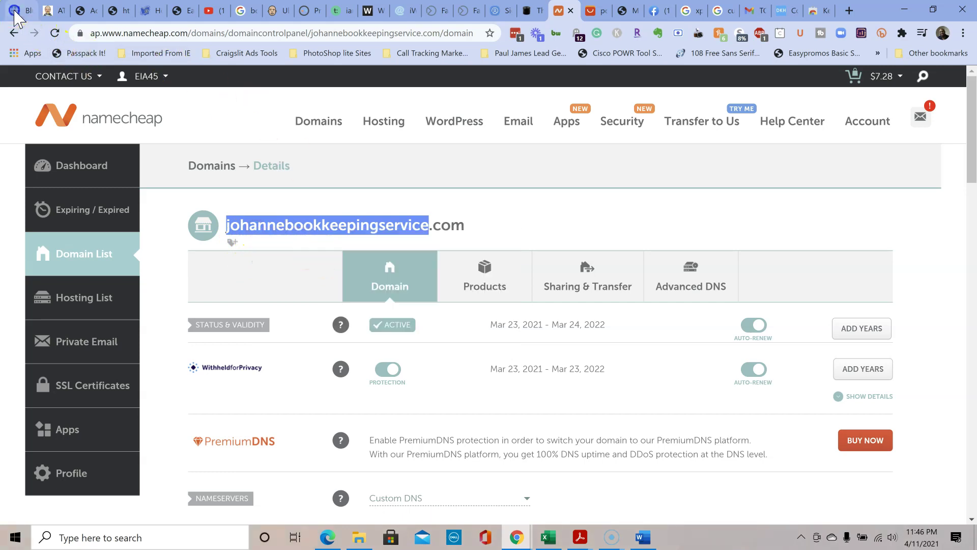
pyautogui.click(20, 14)
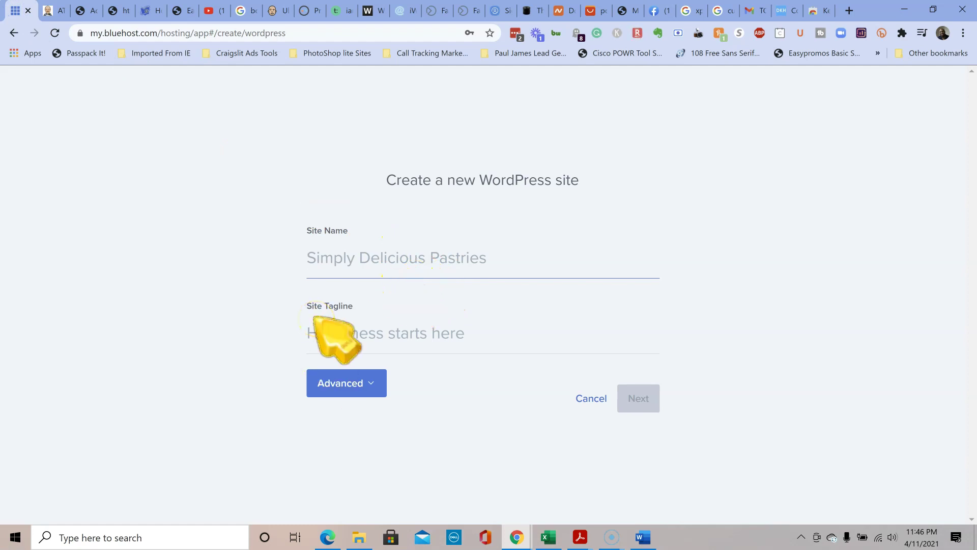
pyautogui.hotkey('ctrl', 'v')
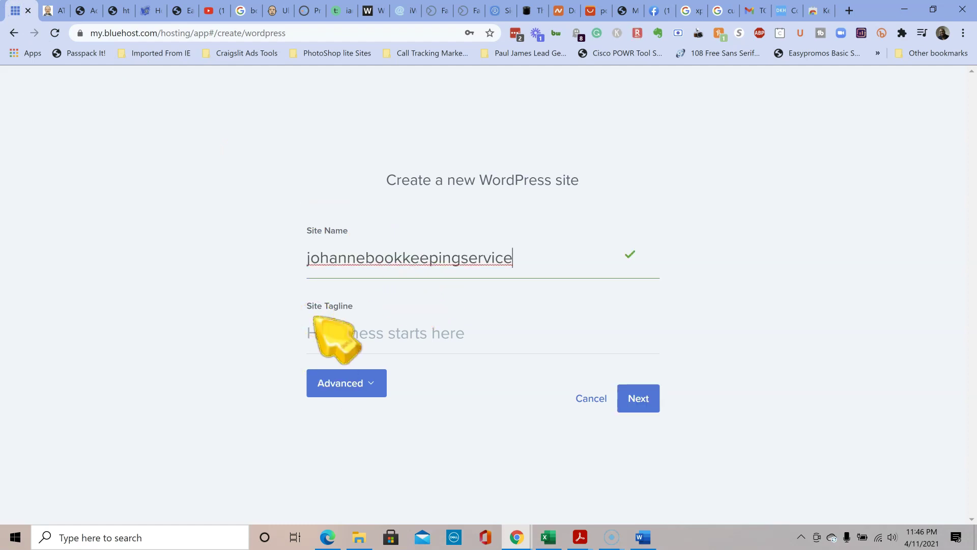
pyautogui.click(446, 272)
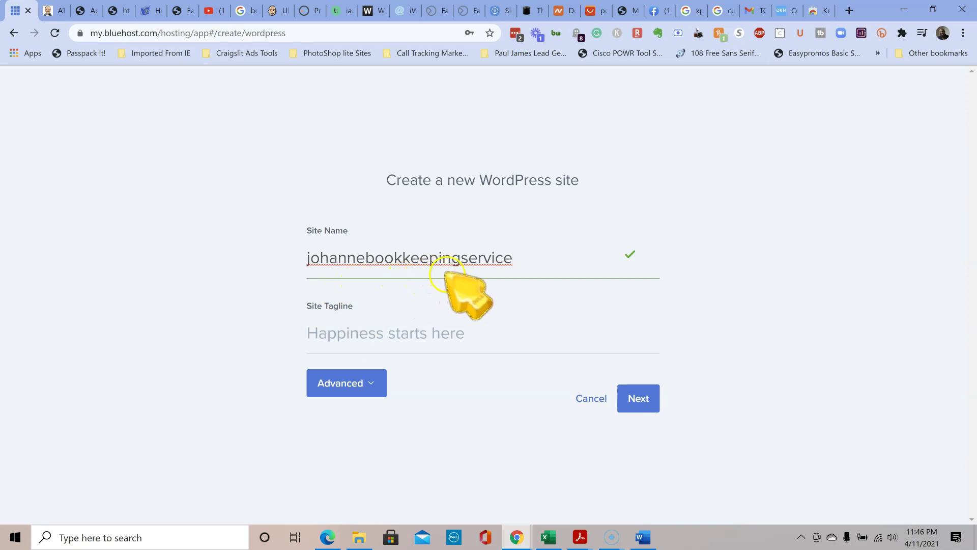
# Enter "Bookkeeping services for your business" as the site tagline
pyautogui.click(362, 340)
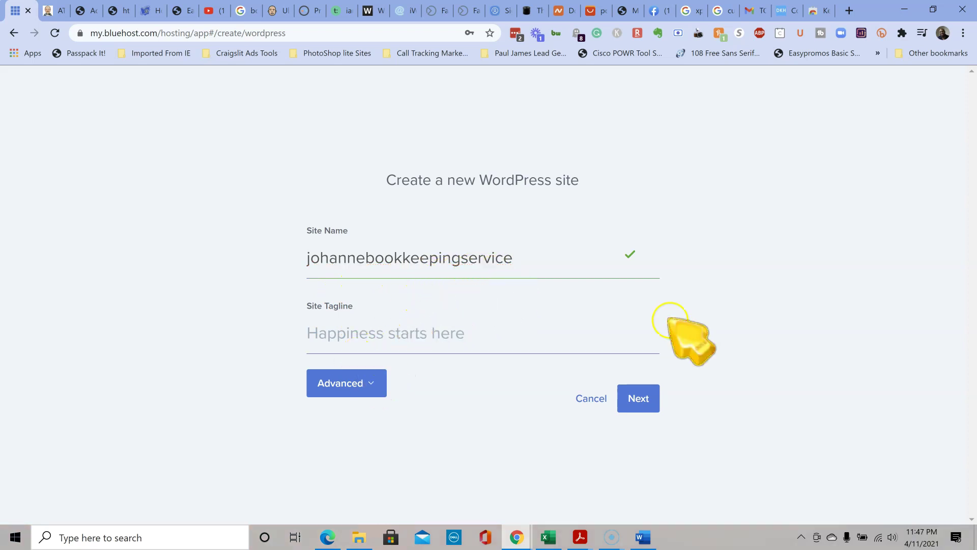
pyautogui.write('Book')
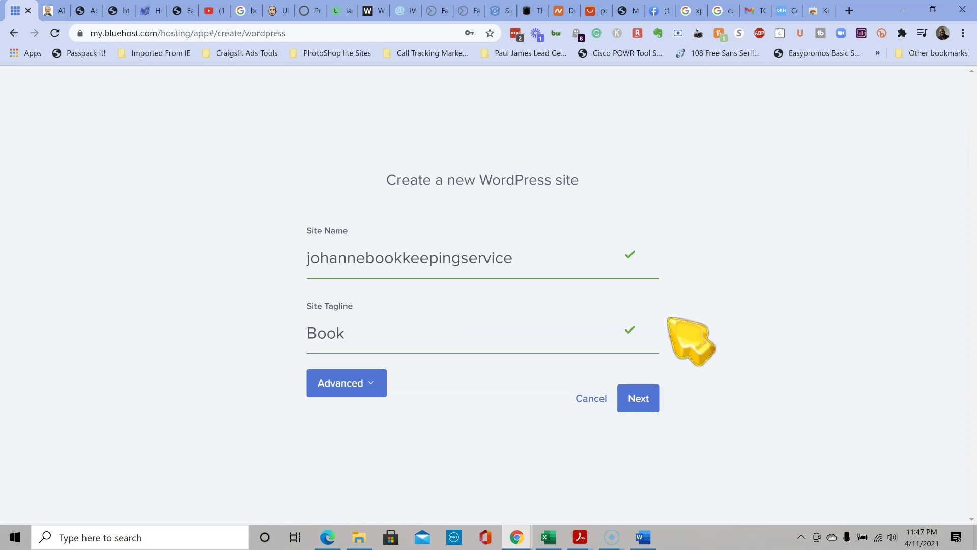
pyautogui.write('keeping')
pyautogui.write('servce')
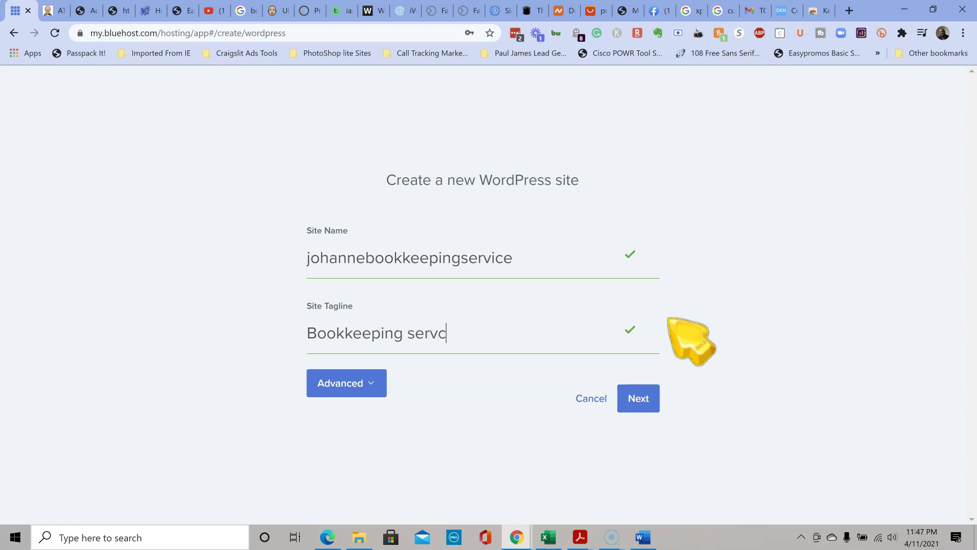
pyautogui.press('BackSpace')
pyautogui.press('BackSpace')
pyautogui.write('e')
pyautogui.press('BackSpace')
pyautogui.write('ices')
pyautogui.write('f')
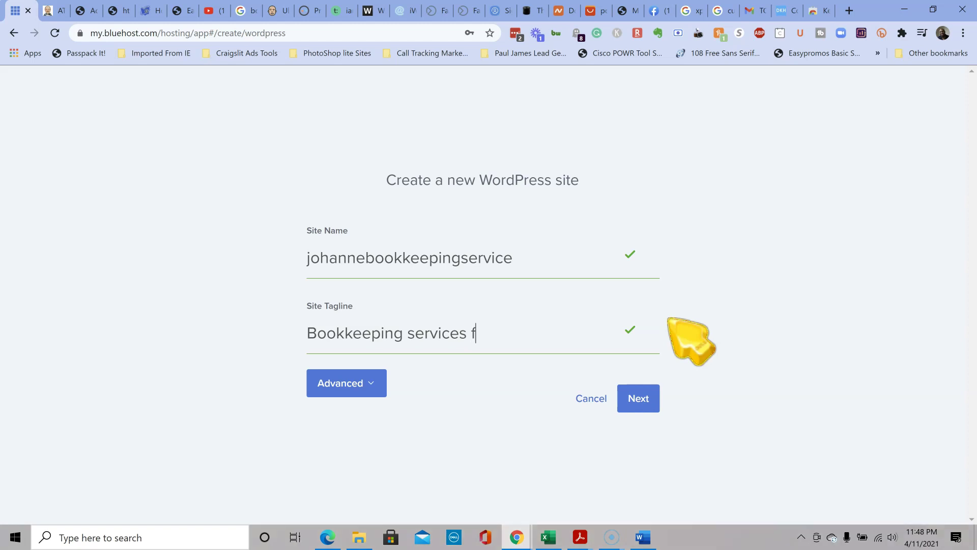
pyautogui.write('or your business')
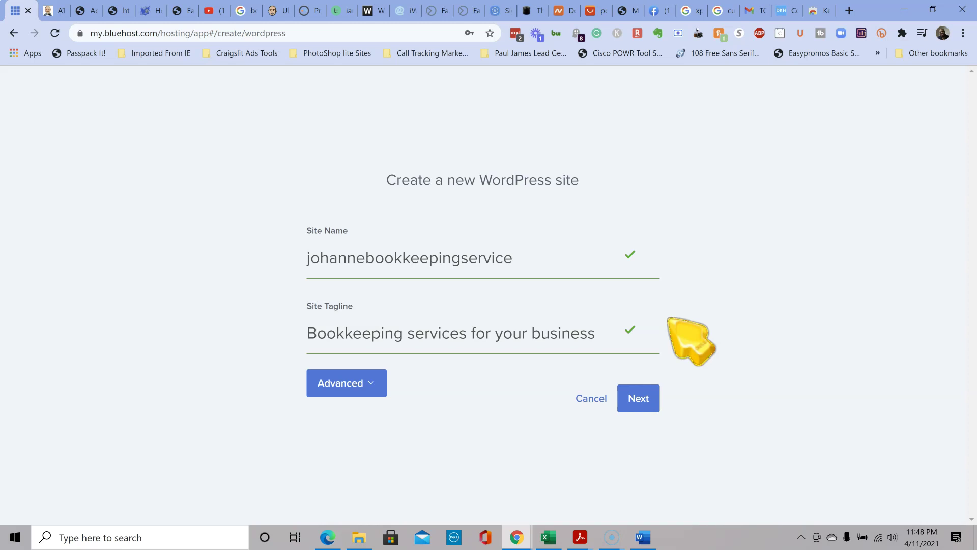
# Extend the site tagline with "financial are all done for you here" and continue to the domain choice
pyautogui.write('Din')
pyautogui.press('BackSpace')
pyautogui.press('BackSpace')
pyautogui.press('BackSpace')
pyautogui.write('di')
pyautogui.write('financial')
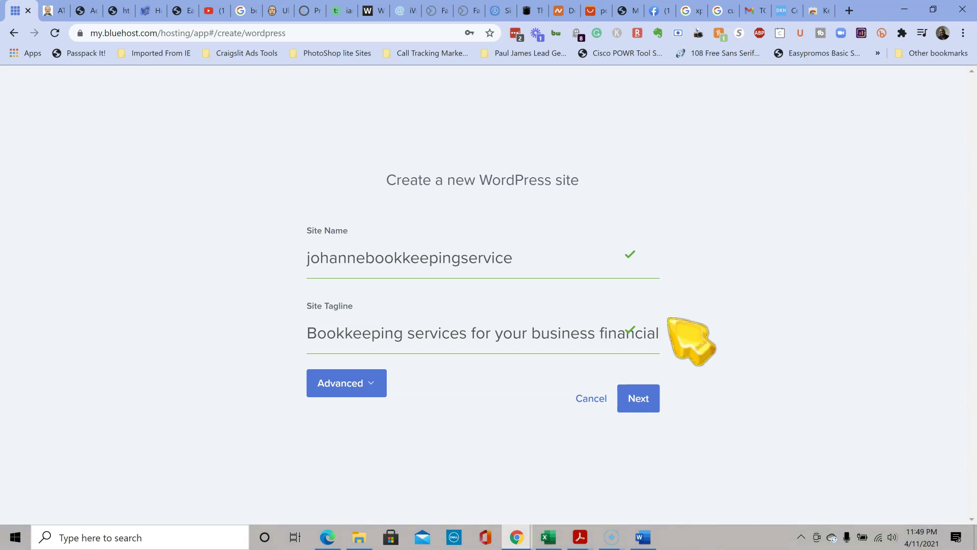
pyautogui.write('ad')
pyautogui.press('BackSpace')
pyautogui.write('re her')
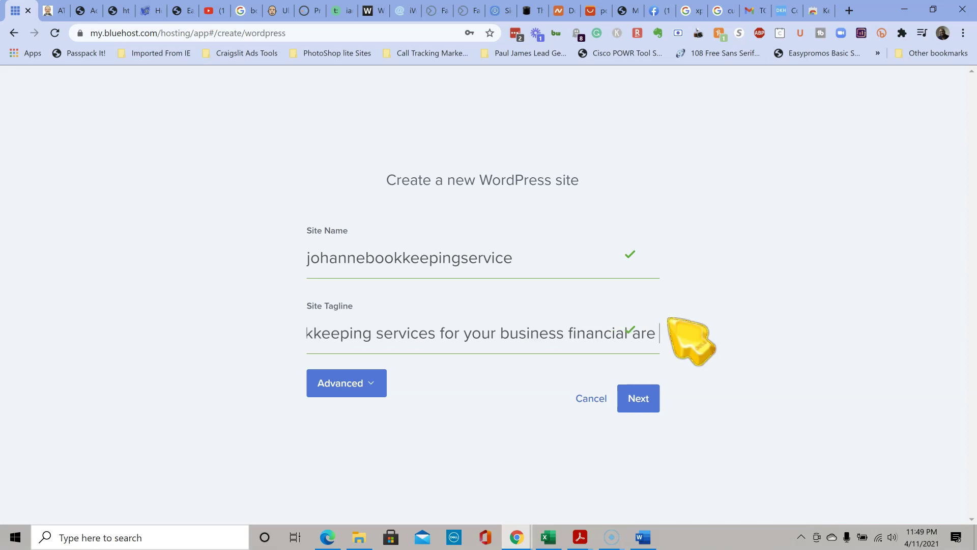
pyautogui.press('BackSpace')
pyautogui.press('BackSpace')
pyautogui.press('BackSpace')
pyautogui.write('all done for')
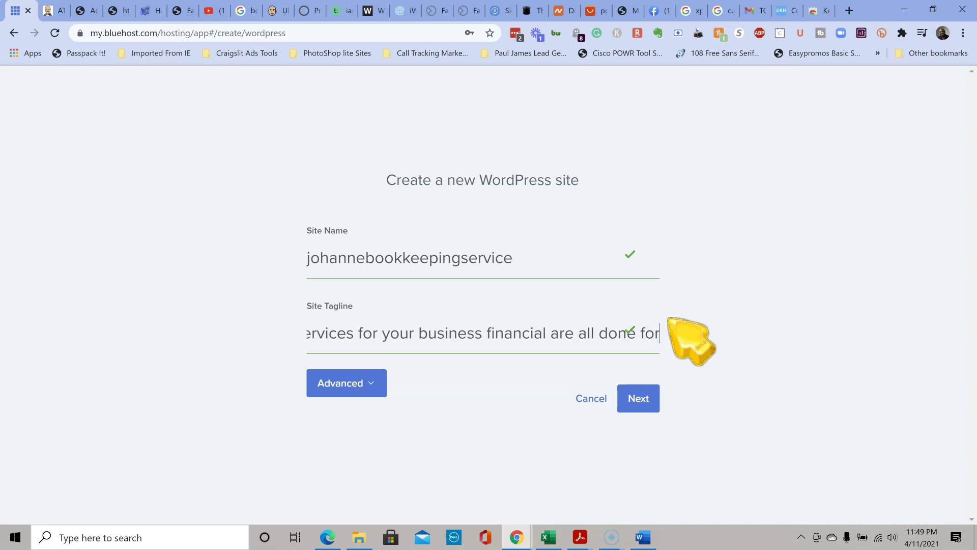
pyautogui.write(' you here.')
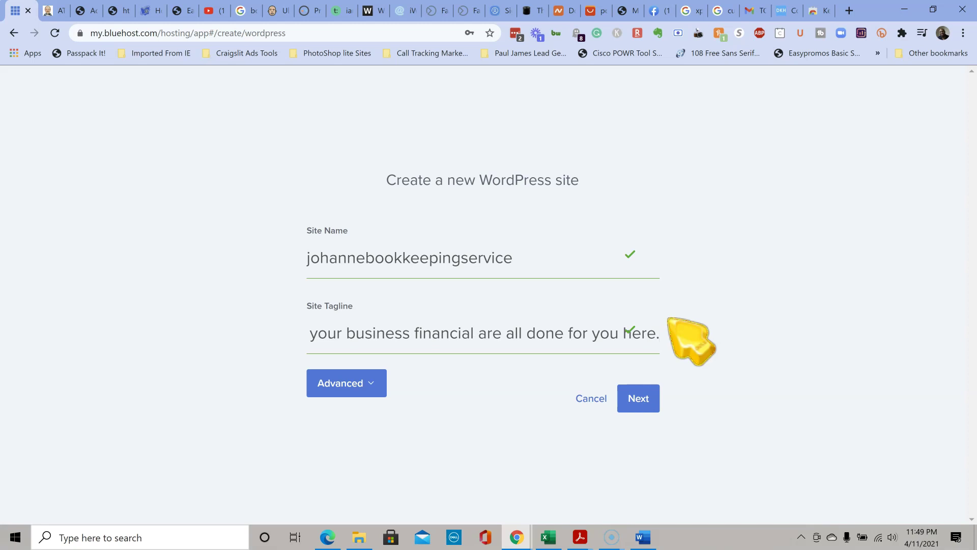
pyautogui.press('BackSpace')
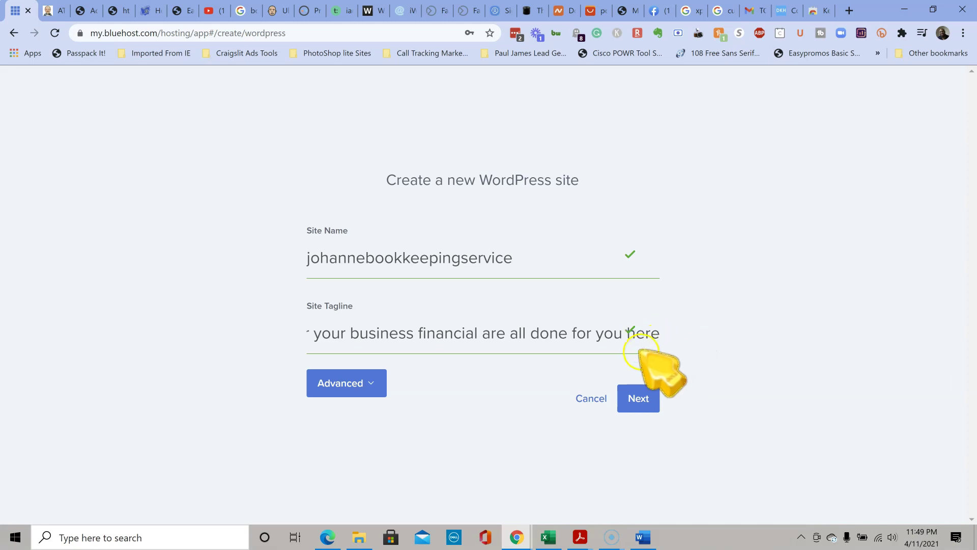
pyautogui.click(639, 398)
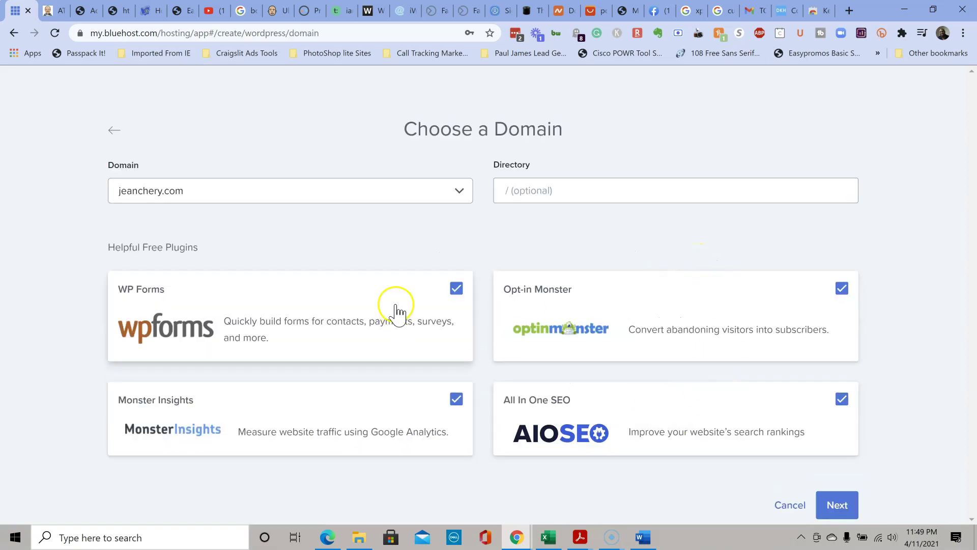
# Exclude the WP Forms plugin and look through the available domains for johannebookkeepingservice.com
pyautogui.click(456, 289)
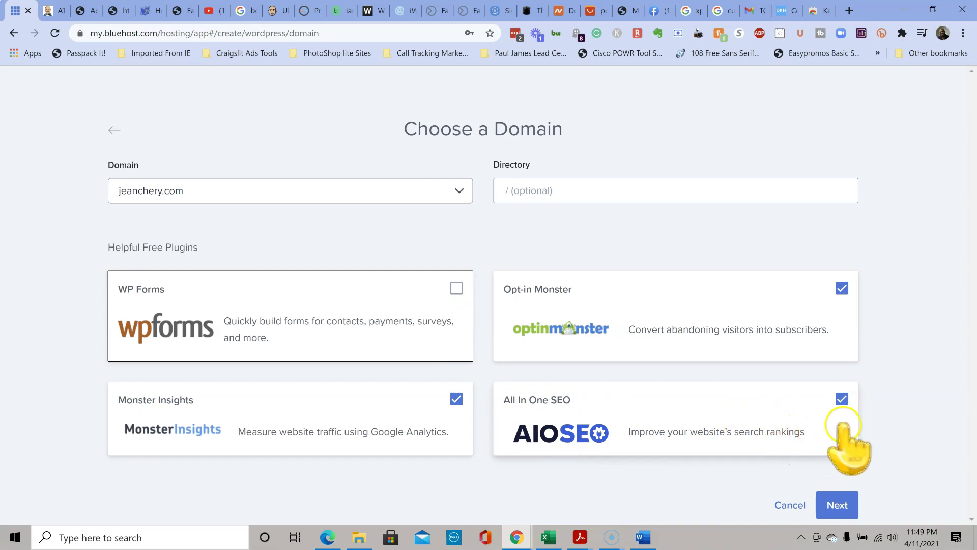
pyautogui.click(164, 193)
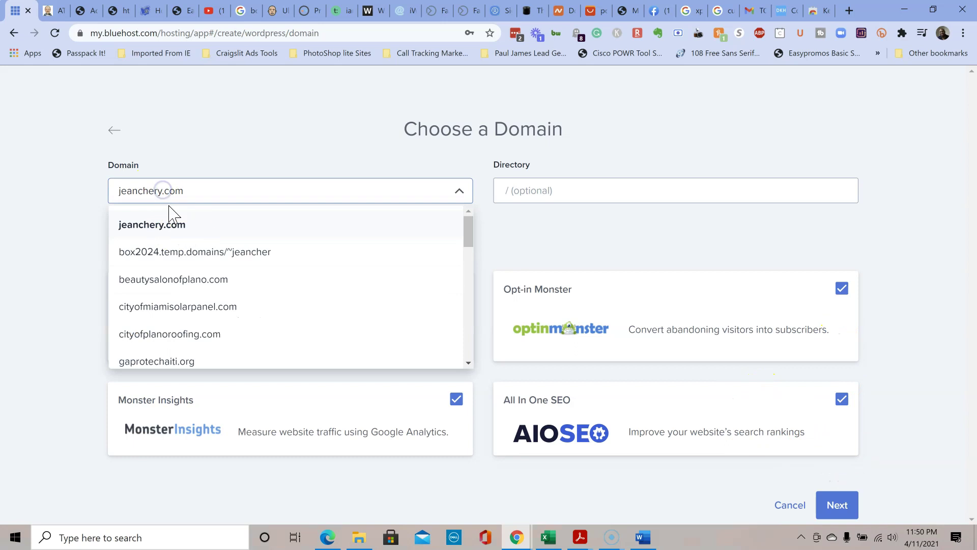
pyautogui.scroll(-3, 209, 308)
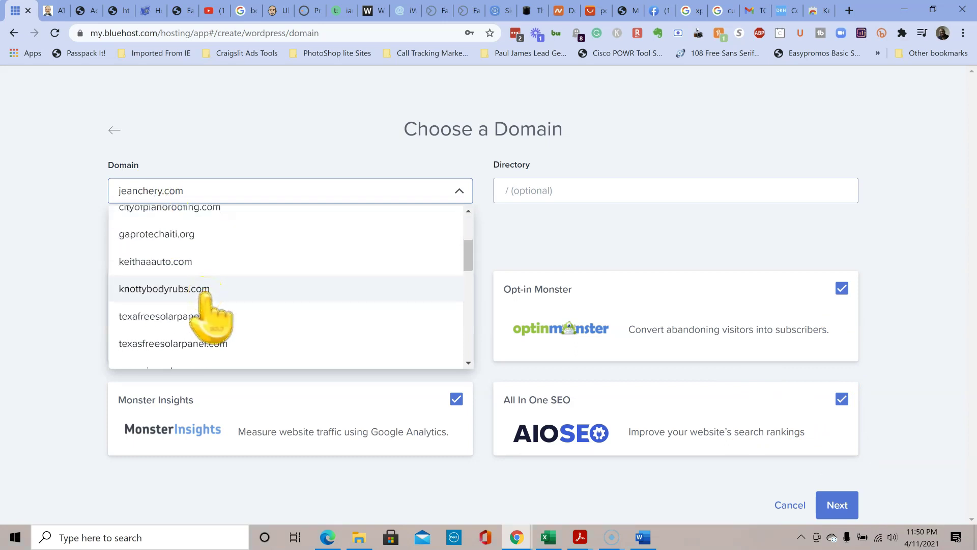
pyautogui.scroll(-5, 205, 295)
pyautogui.scroll(-3, 206, 319)
pyautogui.scroll(-2, 206, 318)
pyautogui.scroll(-2, 204, 306)
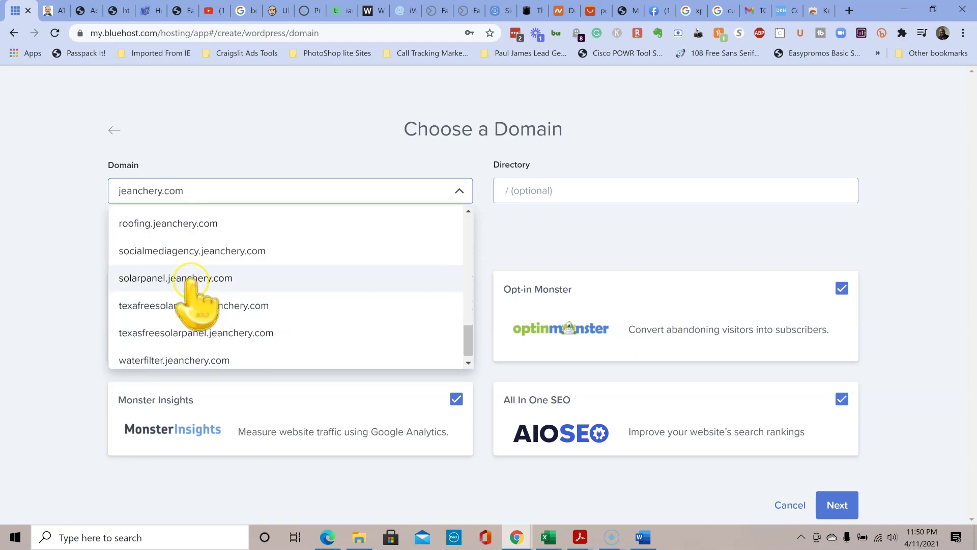
pyautogui.scroll(2, 193, 285)
pyautogui.scroll(5, 194, 298)
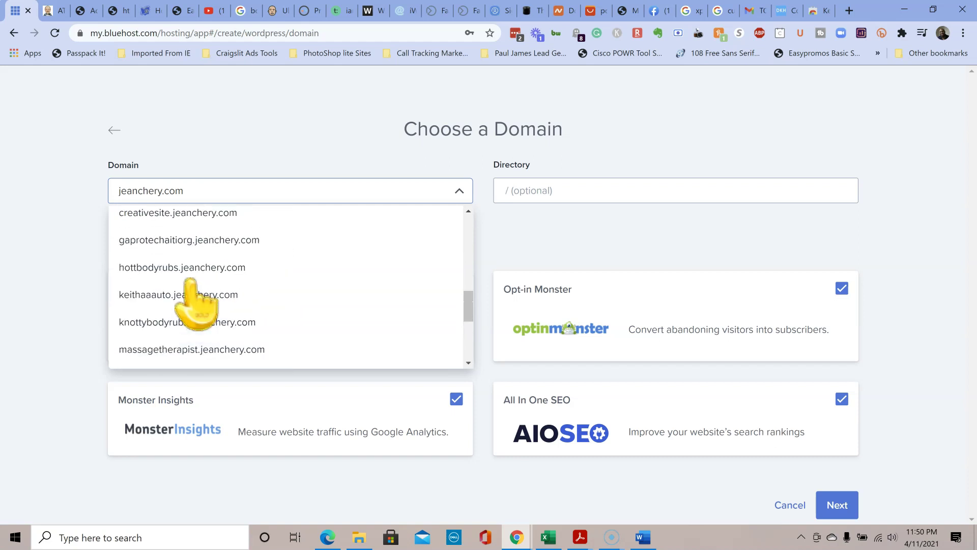
pyautogui.scroll(2, 189, 301)
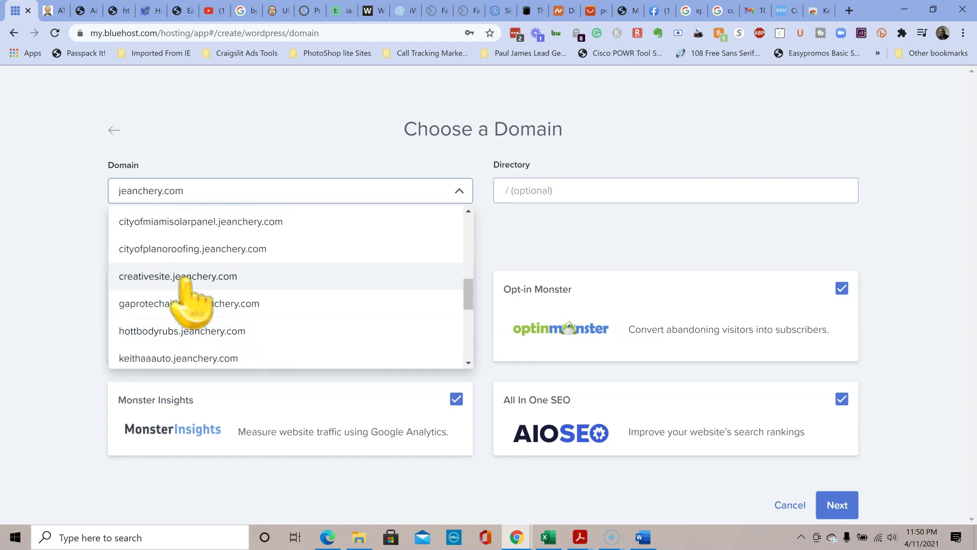
pyautogui.scroll(4, 189, 300)
pyautogui.scroll(2, 187, 300)
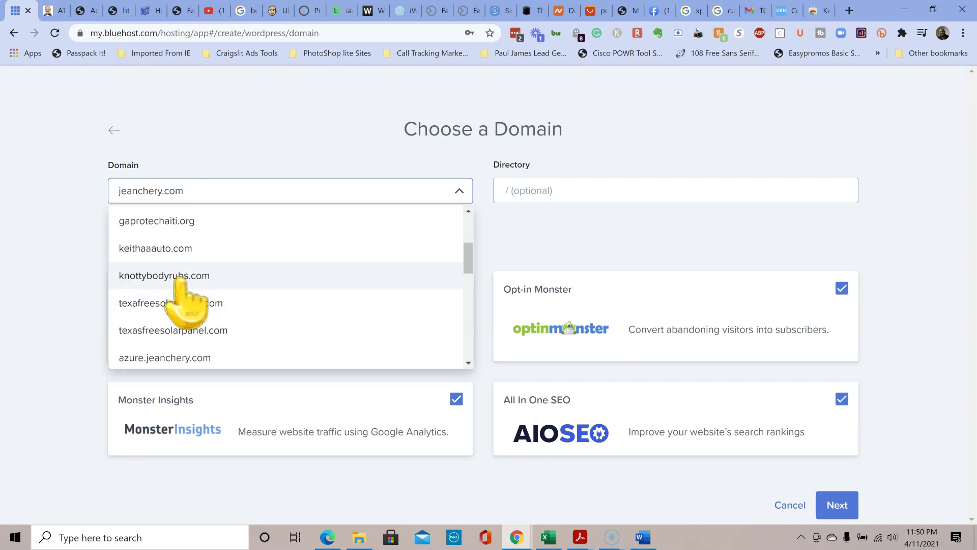
pyautogui.scroll(2, 180, 279)
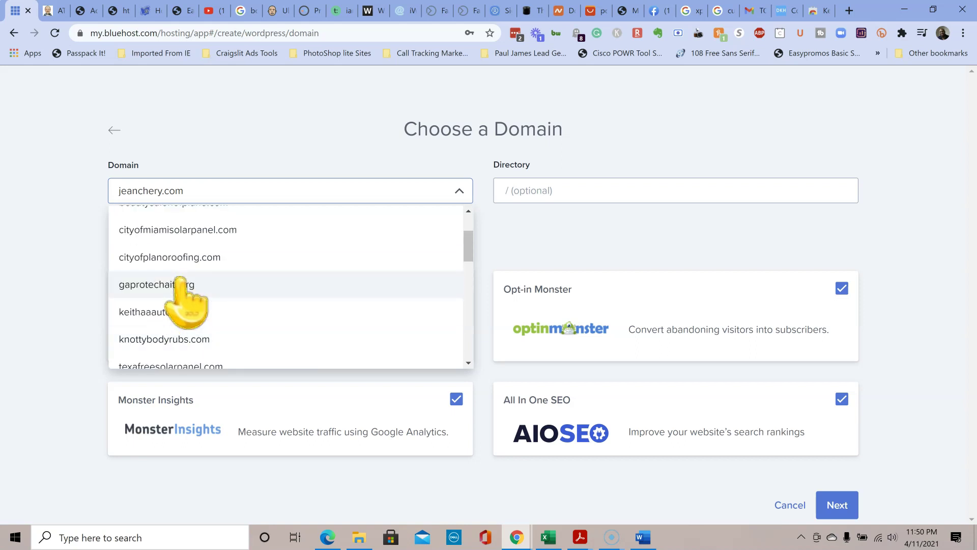
pyautogui.scroll(2, 185, 300)
pyautogui.scroll(1, 186, 301)
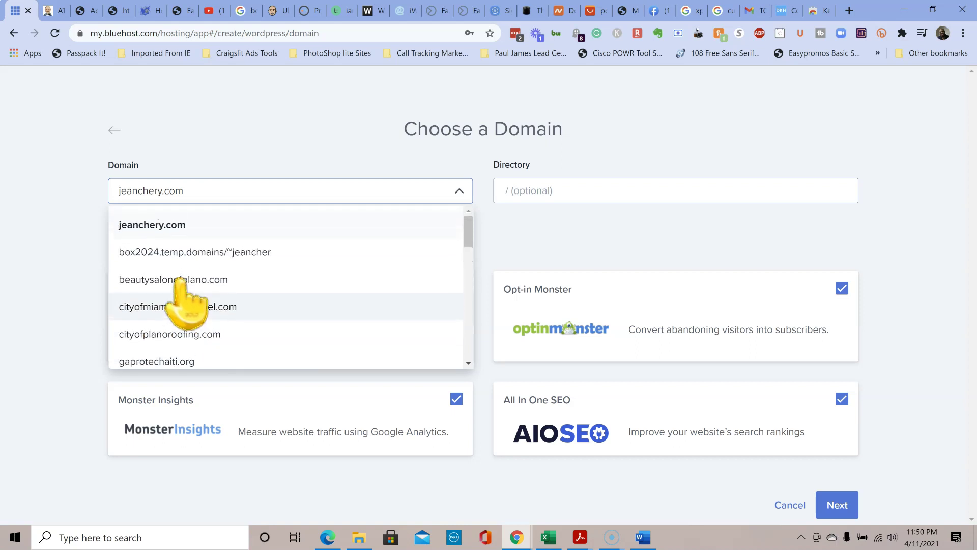
pyautogui.scroll(-3, 187, 301)
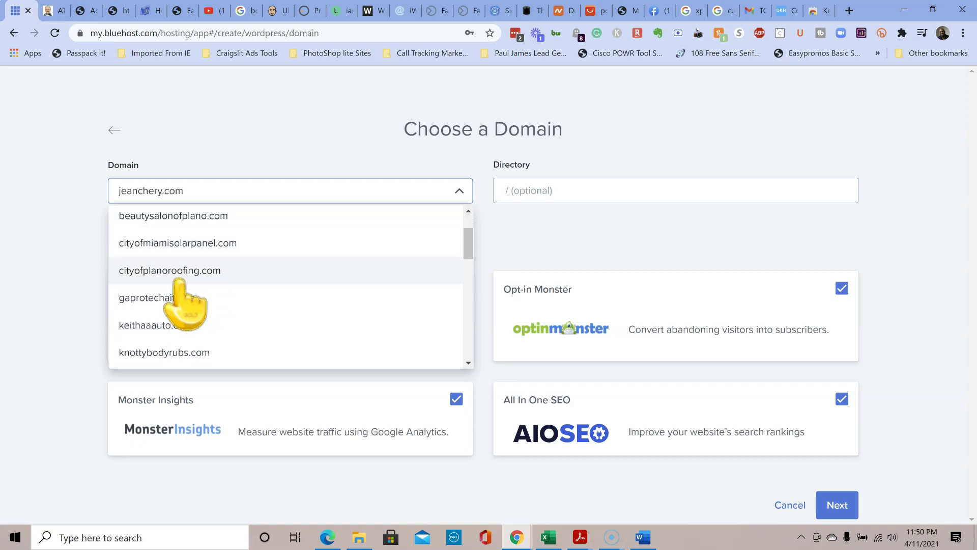
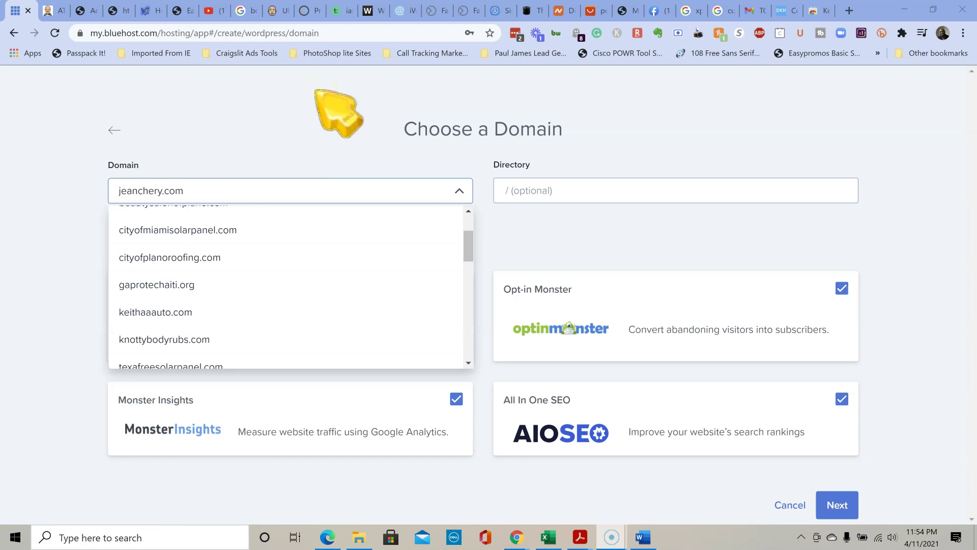
# Leave the domain choice and cancel the creation of the new WordPress site
pyautogui.click(386, 157)
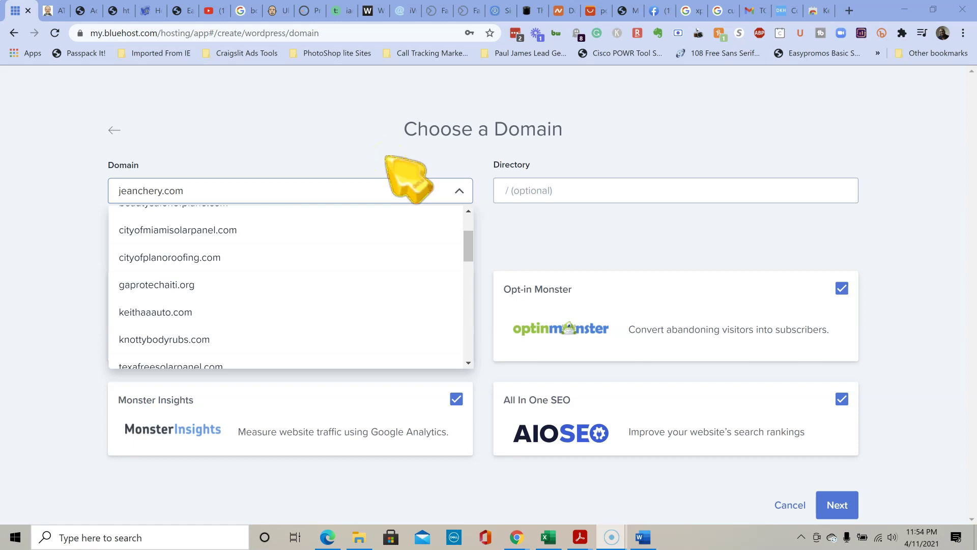
pyautogui.click(208, 219)
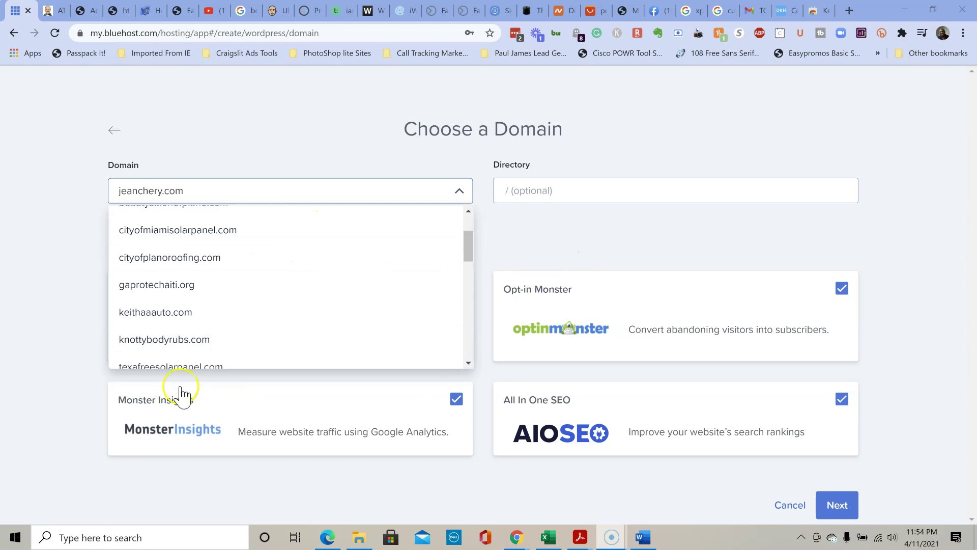
pyautogui.click(14, 33)
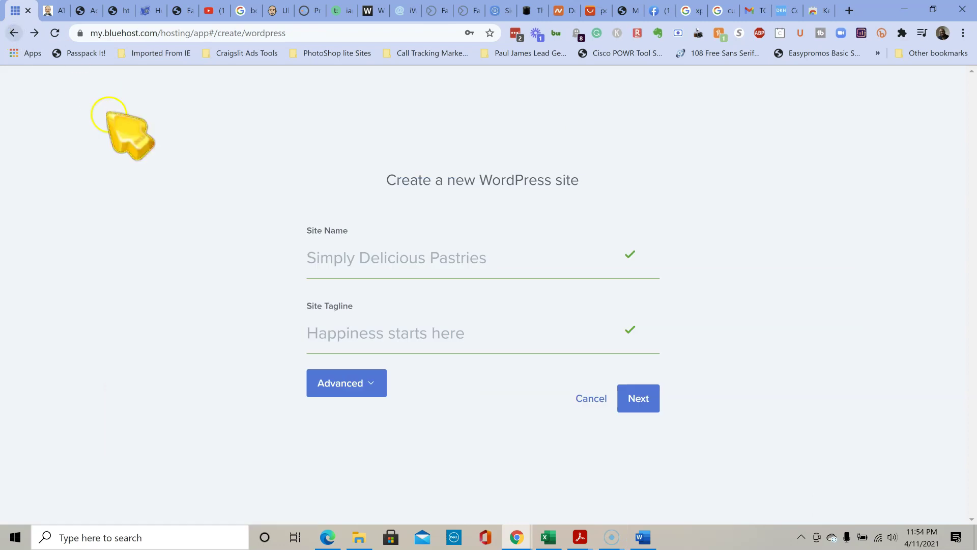
pyautogui.click(583, 400)
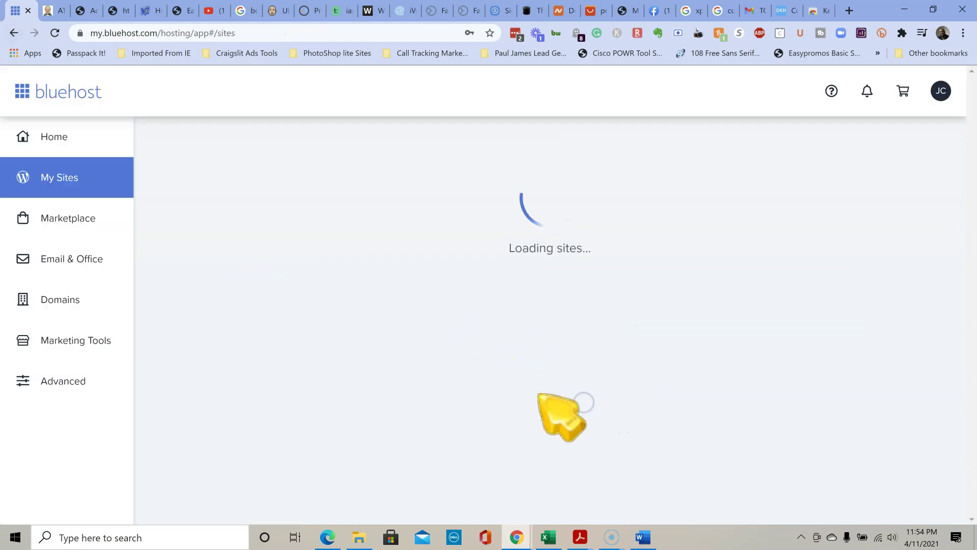
# Open the Assign Domain page in Bluehost and choose to use a domain not already associated with the account
pyautogui.click(70, 301)
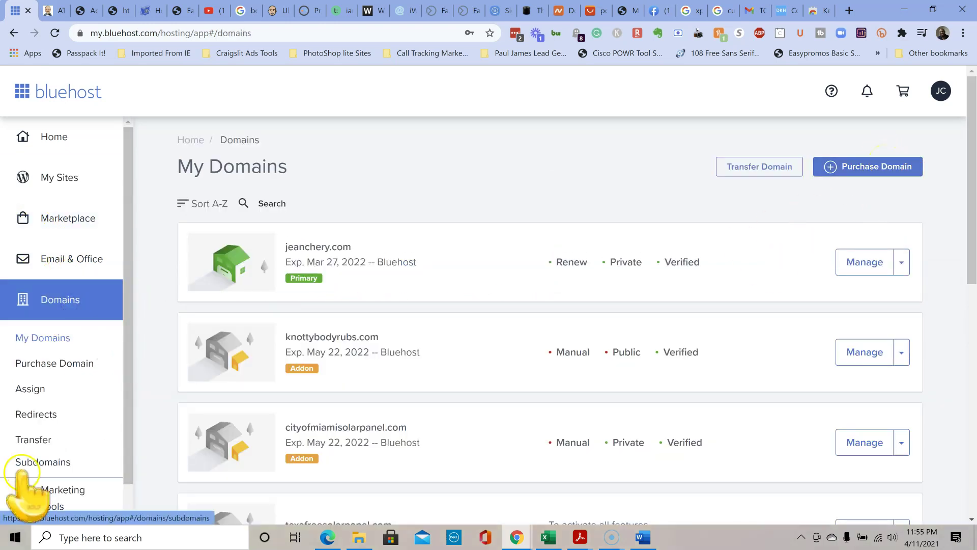
pyautogui.click(28, 387)
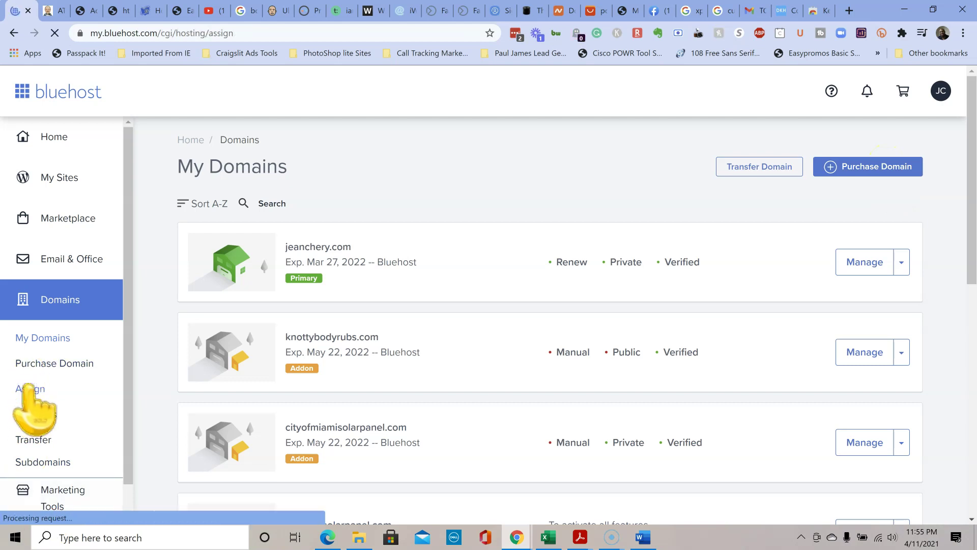
pyautogui.click(398, 353)
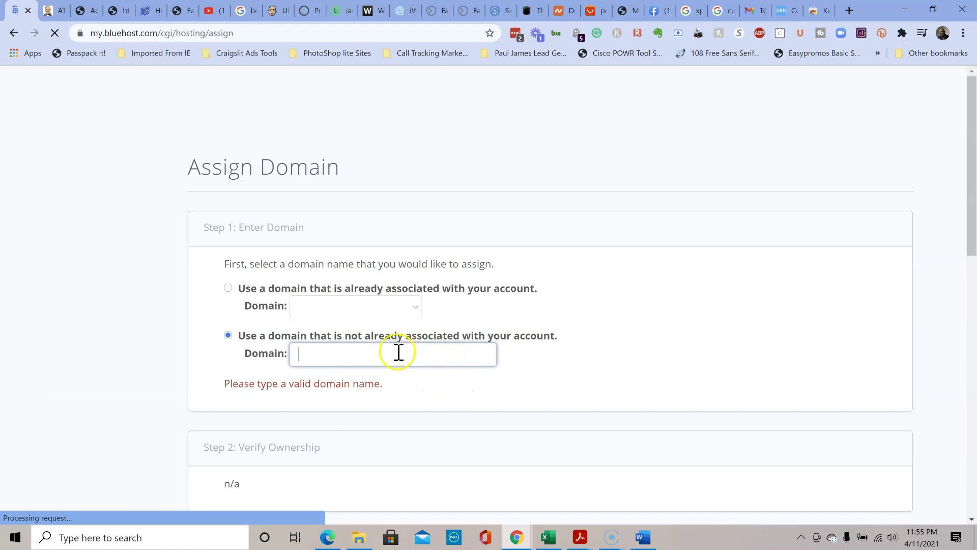
# Copy johannebookkeepingservice.com from the Namecheap domain page and paste it in Bluehost as the unassociated domain to assign
pyautogui.click(562, 11)
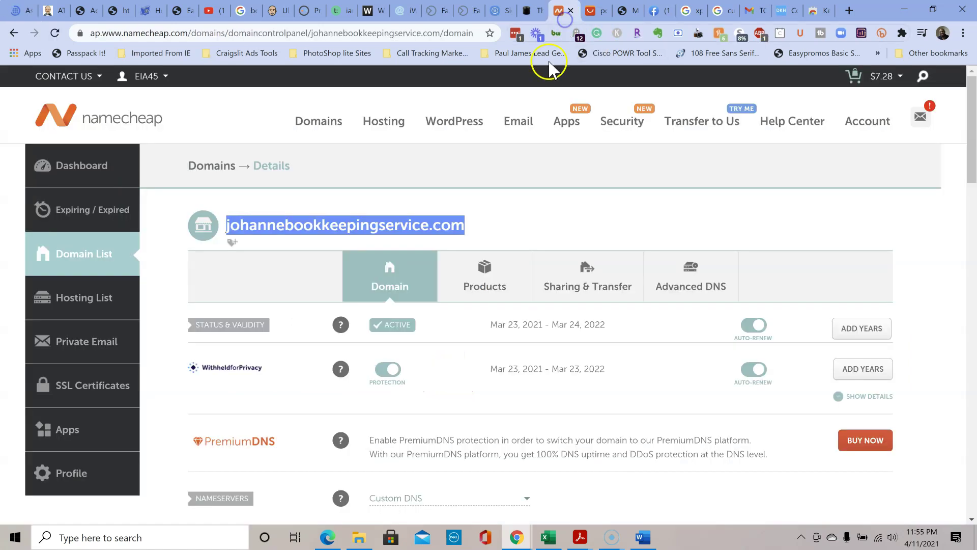
pyautogui.rightClick(319, 223)
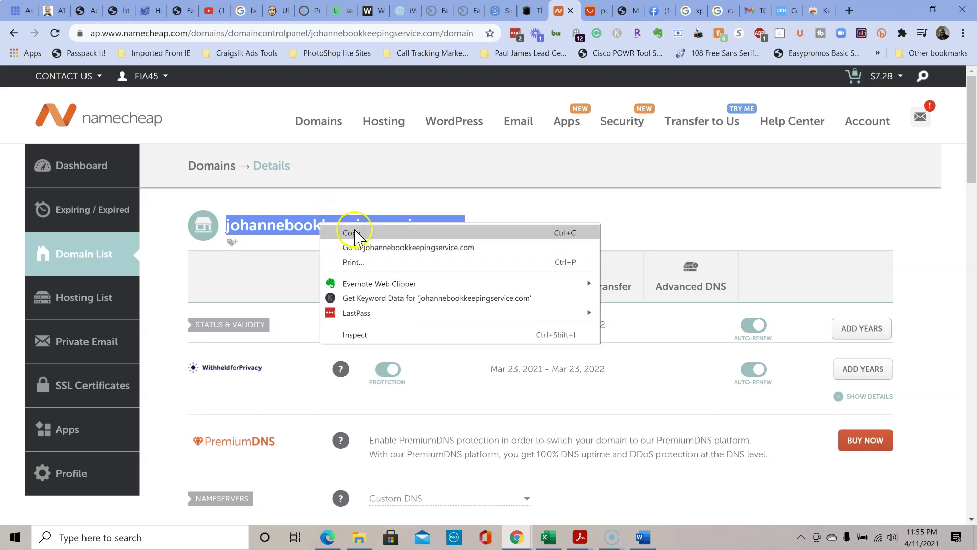
pyautogui.click(351, 233)
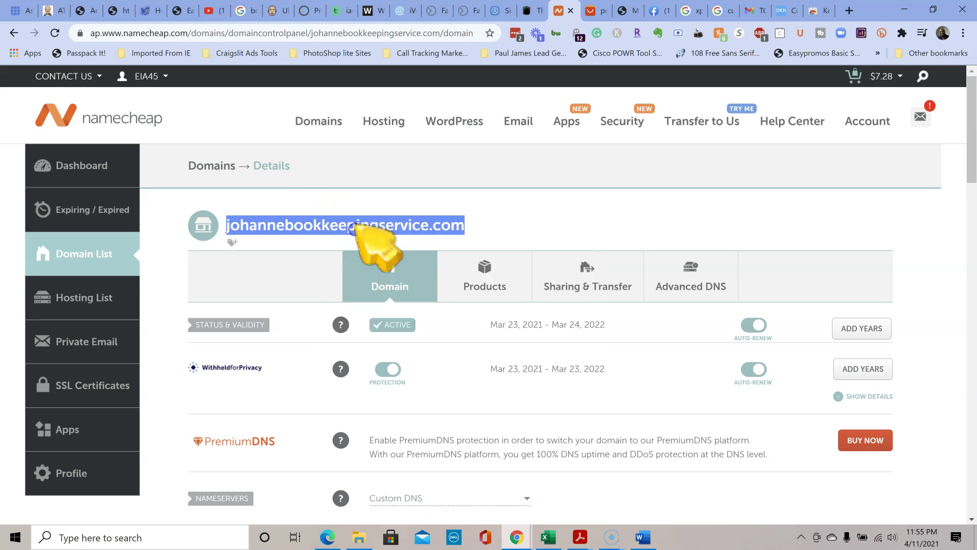
pyautogui.click(15, 11)
pyautogui.click(329, 356)
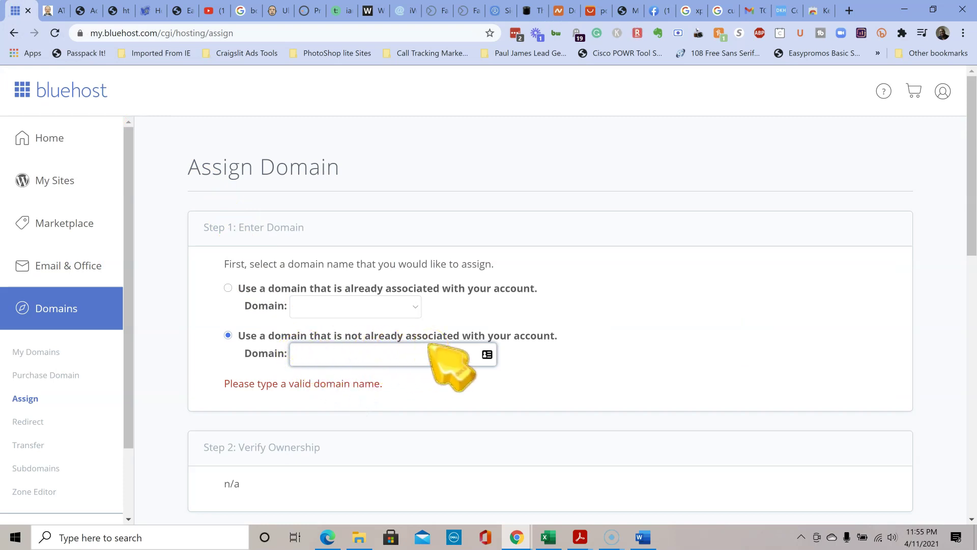
pyautogui.click(430, 347)
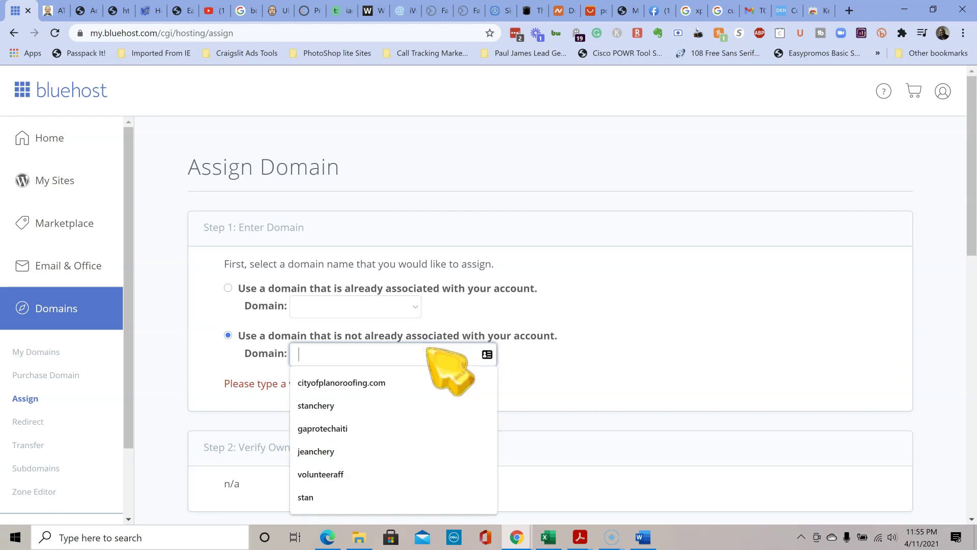
pyautogui.hotkey('ctrl', 'v')
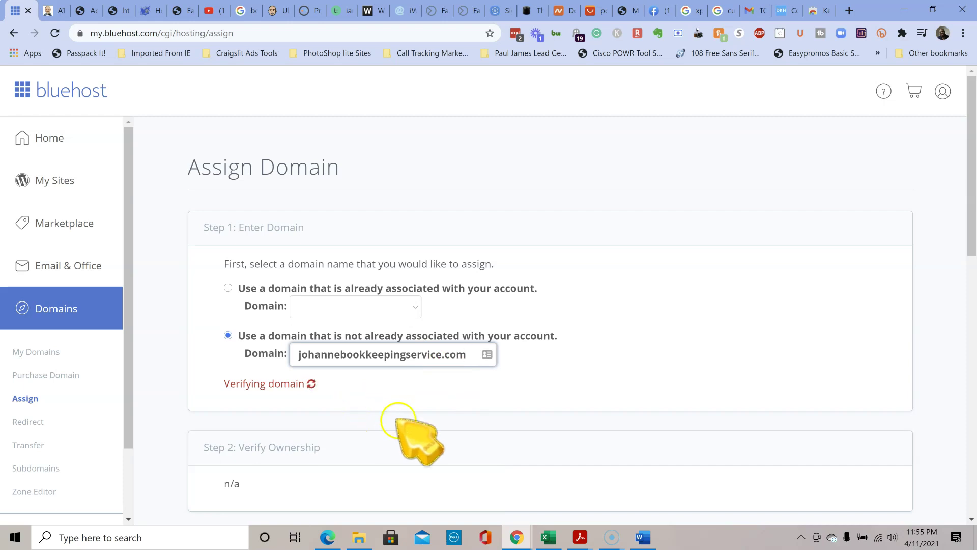
pyautogui.click(351, 421)
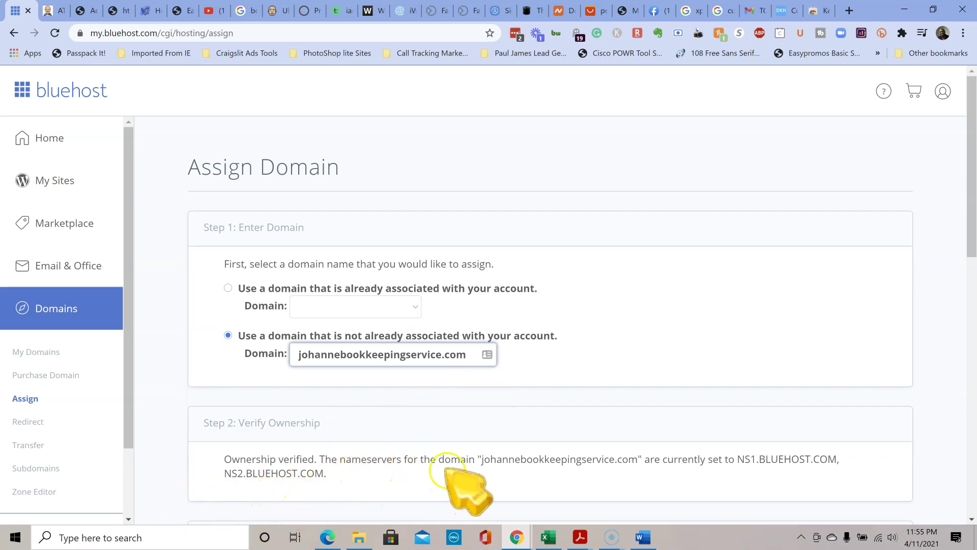
# Assign johannebookkeepingservice.com as an addon domain with a new directory and sub-domain named johannebookkeepingservice
pyautogui.scroll(-2, 606, 458)
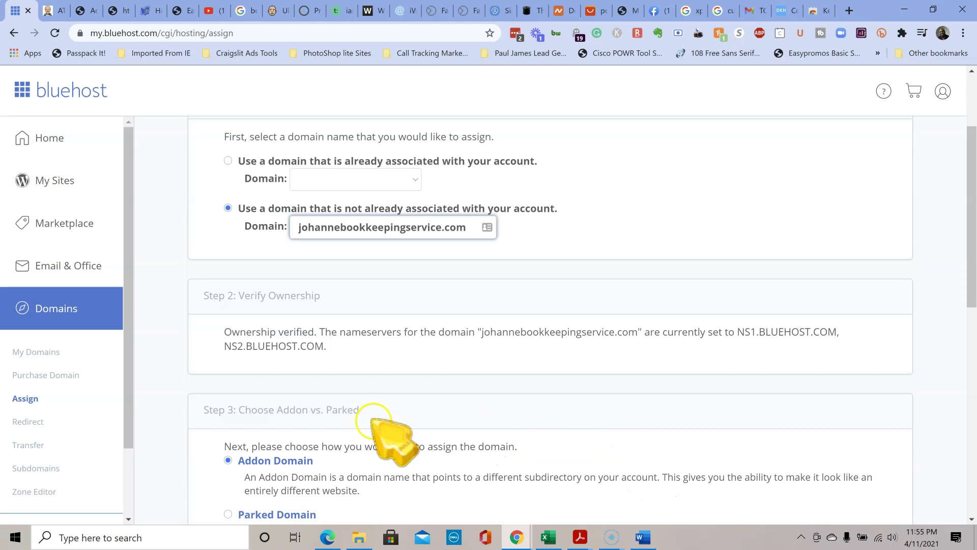
pyautogui.scroll(-2, 367, 430)
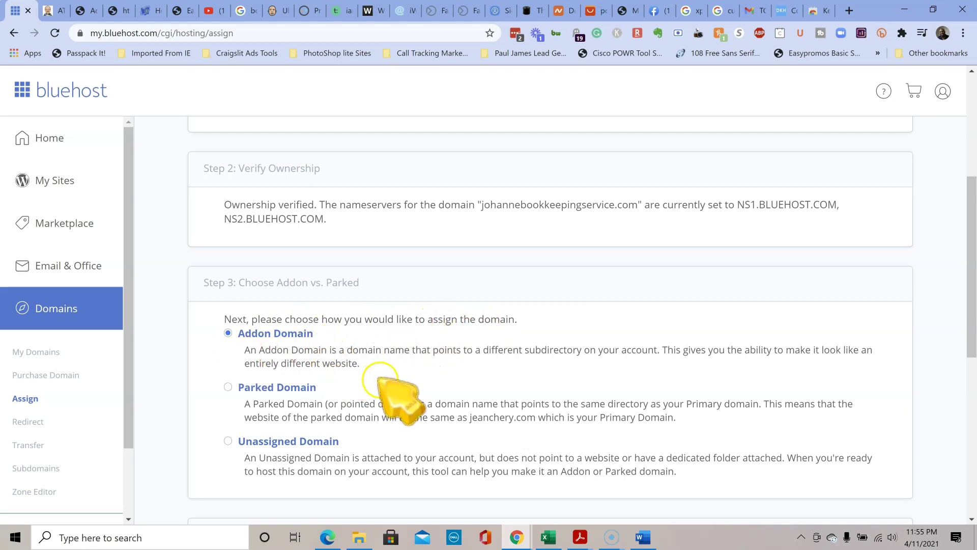
pyautogui.scroll(-3, 381, 373)
pyautogui.scroll(-5, 386, 381)
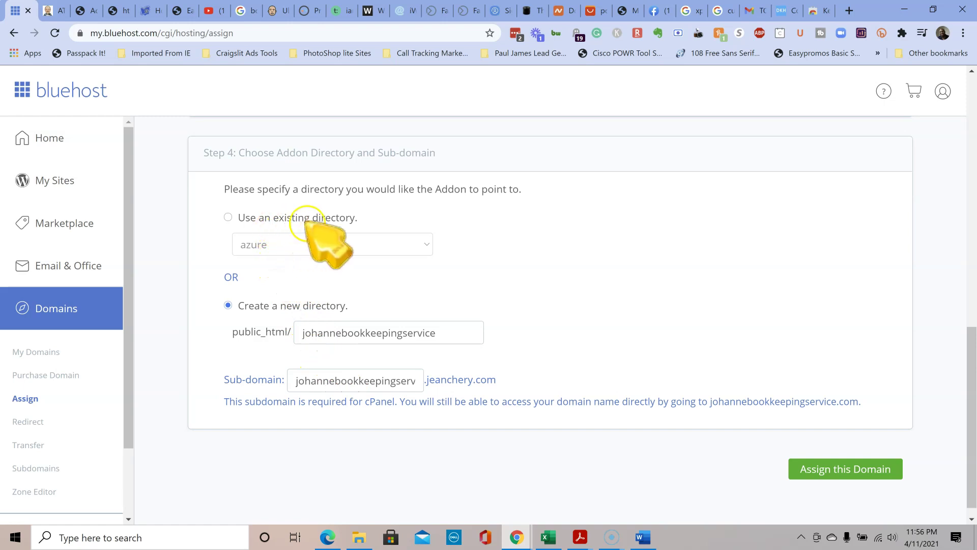
pyautogui.scroll(-1, 326, 219)
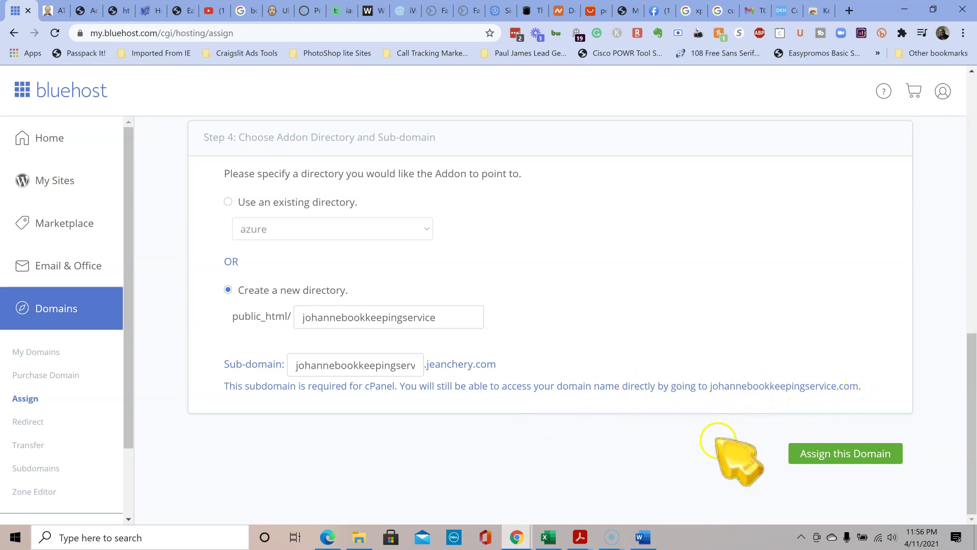
pyautogui.click(814, 450)
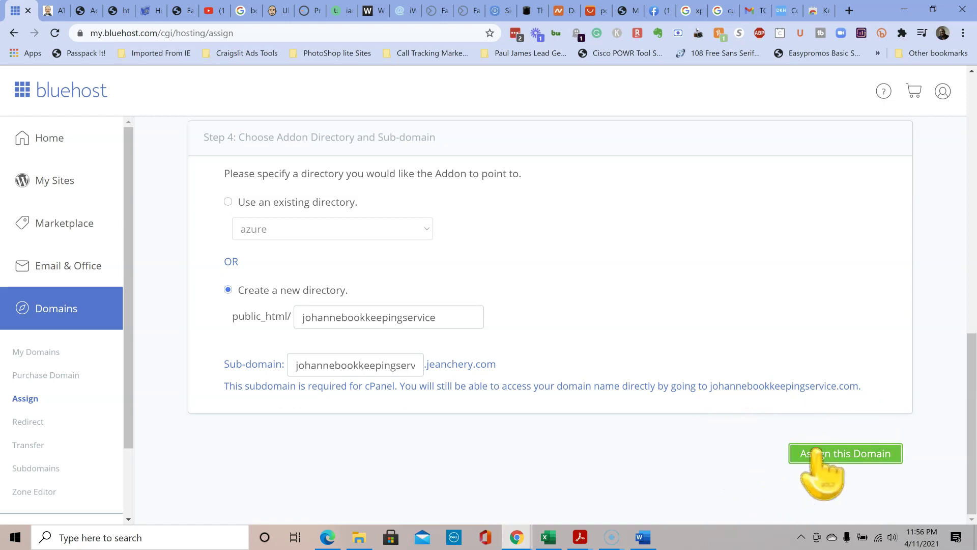
pyautogui.click(827, 452)
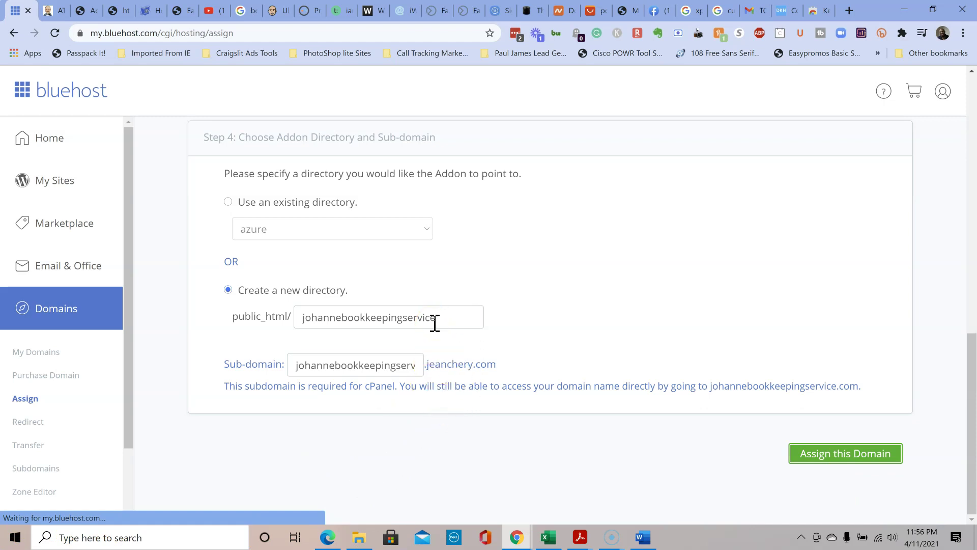
pyautogui.click(531, 308)
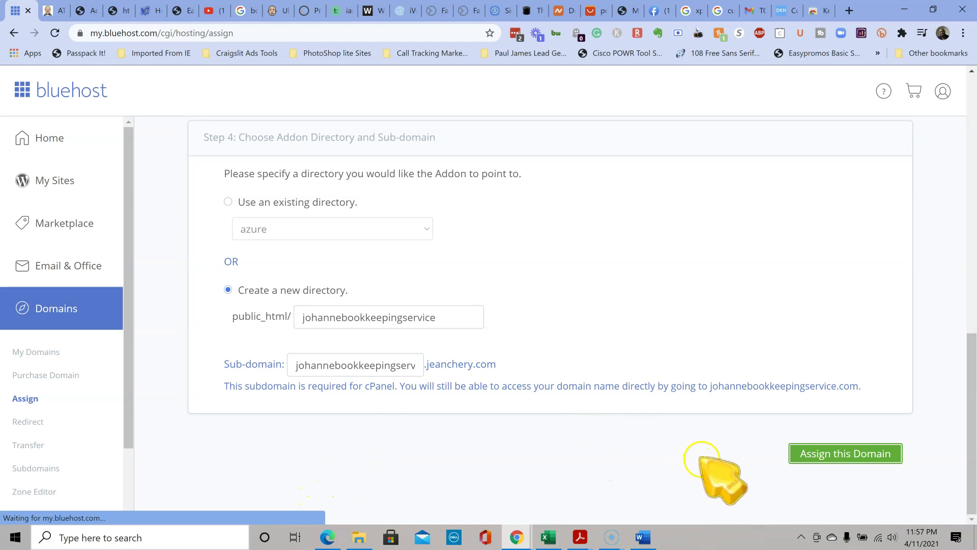
pyautogui.scroll(1, 701, 414)
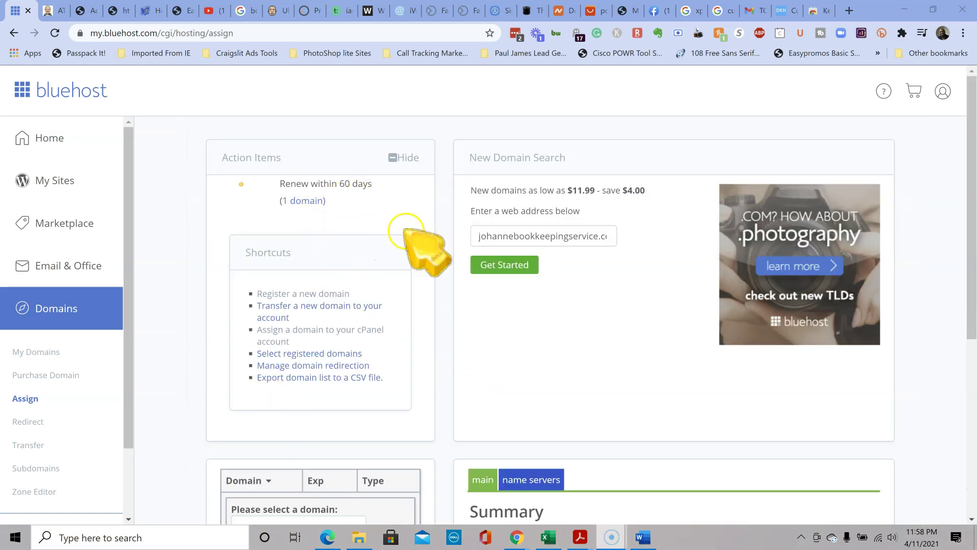
# Check the domain list and summary for the addon assignment of johannebookkeepingservice.com
pyautogui.scroll(-5, 487, 336)
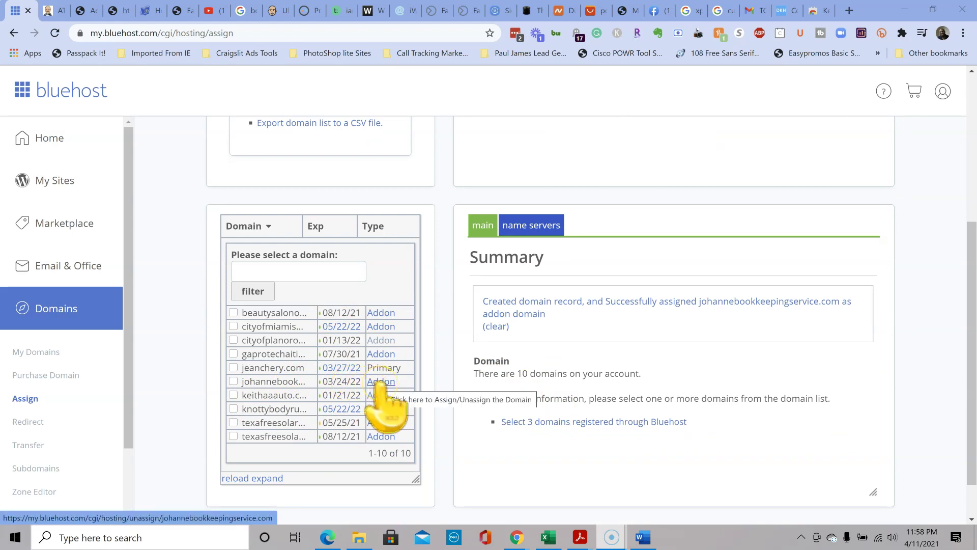
pyautogui.scroll(5, 402, 377)
pyautogui.scroll(-6, 463, 336)
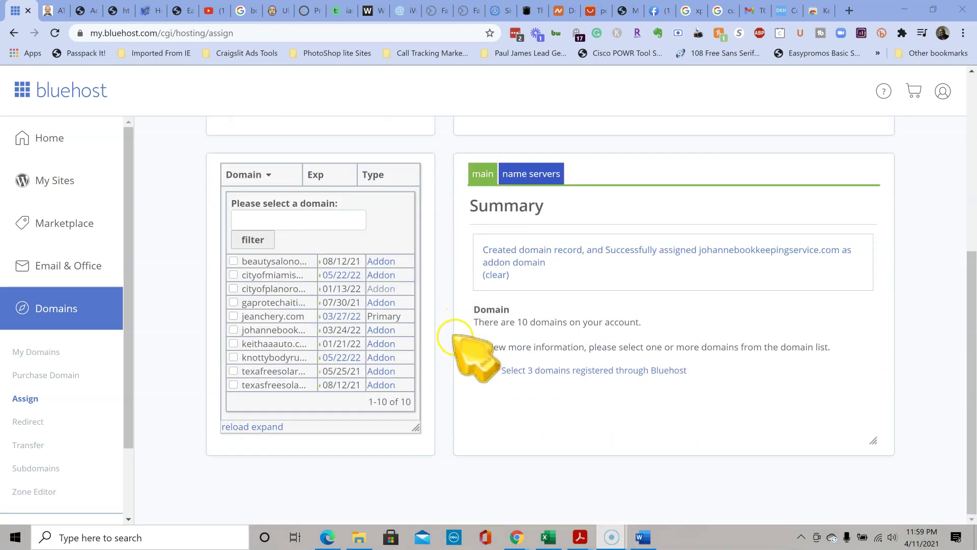
pyautogui.scroll(3, 461, 344)
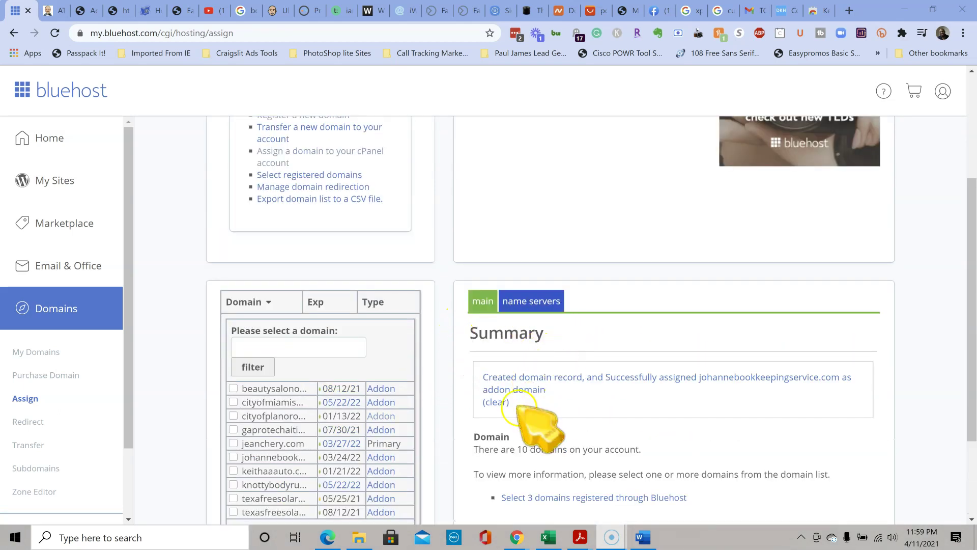
pyautogui.scroll(-1, 510, 418)
pyautogui.scroll(-2, 484, 428)
pyautogui.scroll(6, 346, 392)
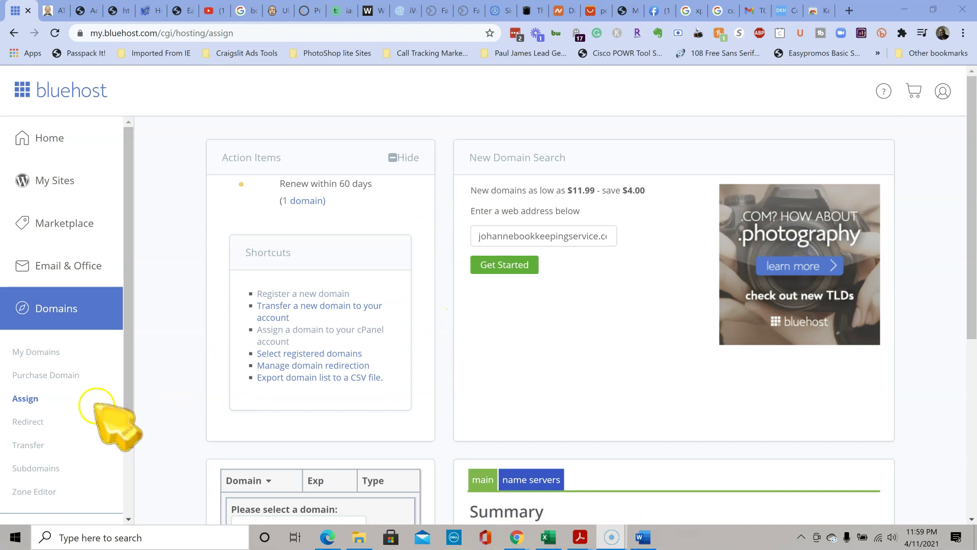
# Start creating a new WordPress site from My Sites with the Limitless customization option
pyautogui.click(53, 181)
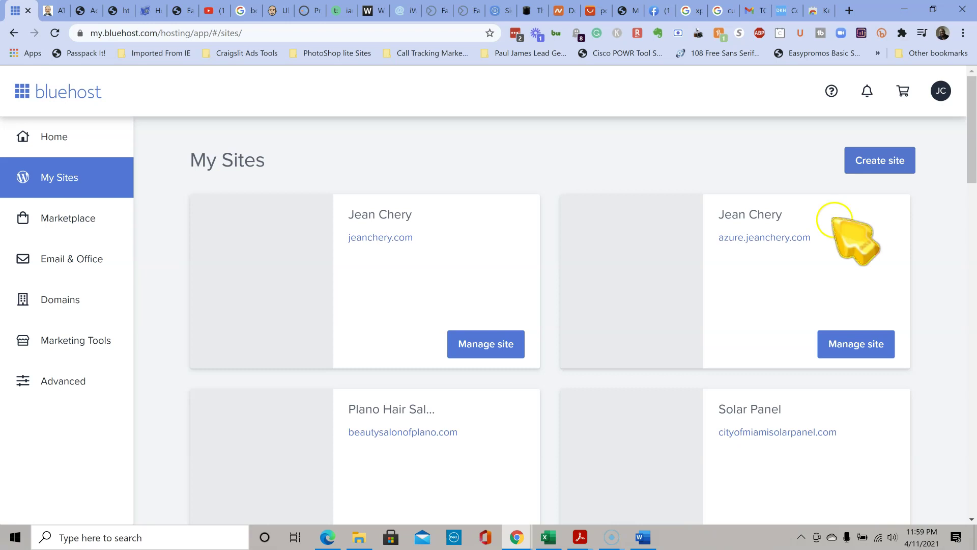
pyautogui.click(877, 167)
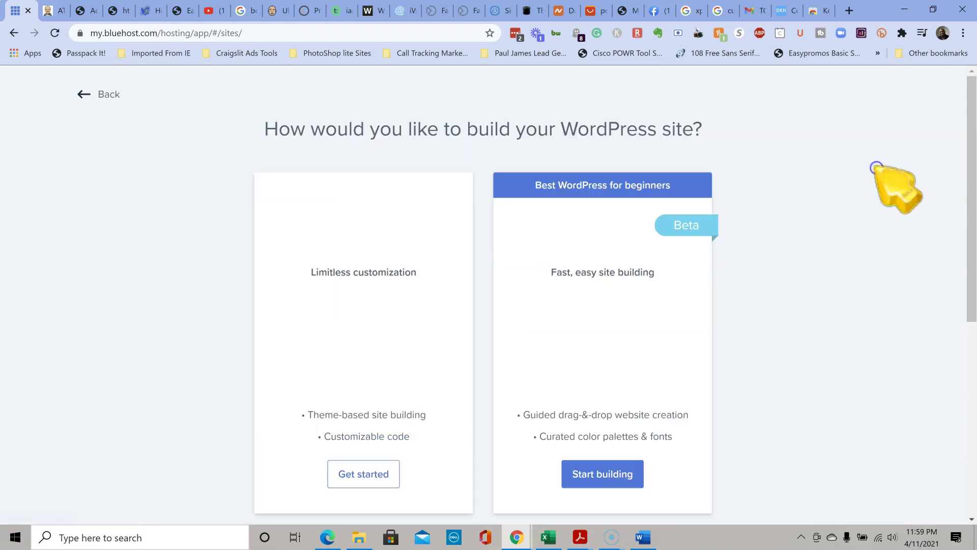
pyautogui.click(487, 507)
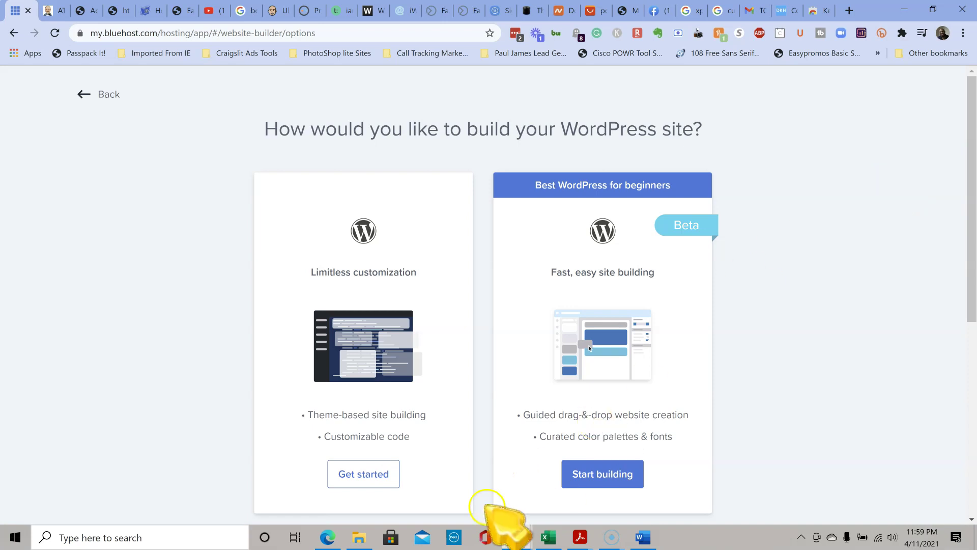
pyautogui.click(356, 474)
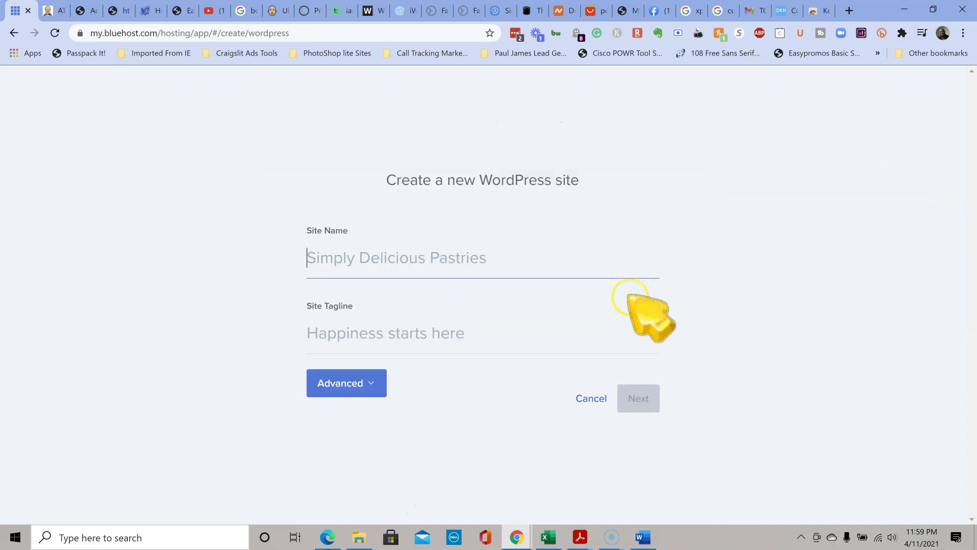
# Paste the copied domain as the site name and shorten it to johannebookkeepingservice without the .com ending
pyautogui.click(334, 258)
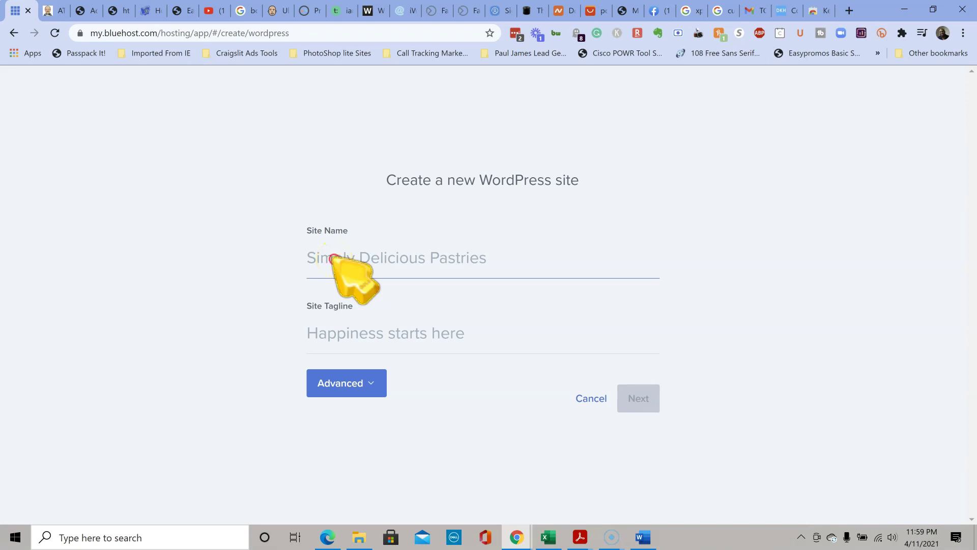
pyautogui.rightClick(333, 258)
pyautogui.click(369, 355)
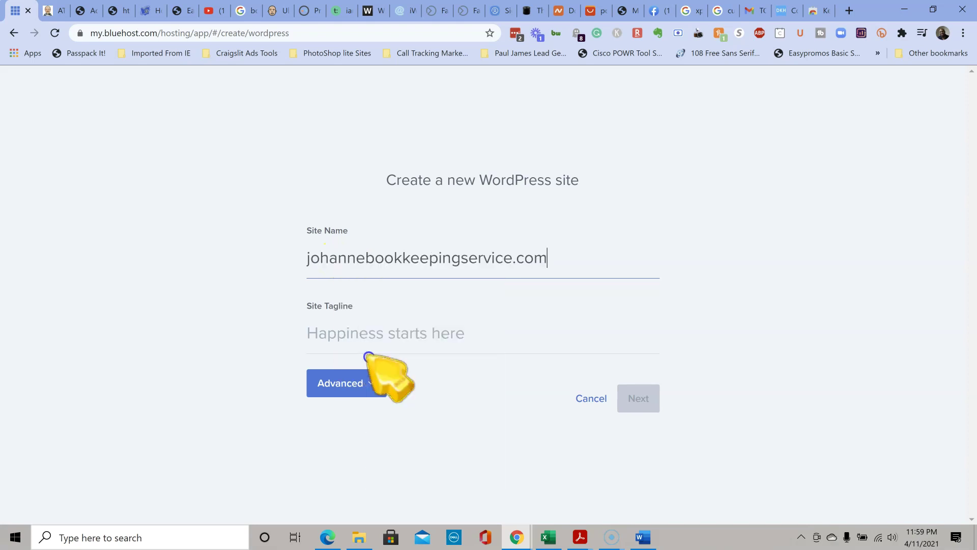
pyautogui.click(495, 257)
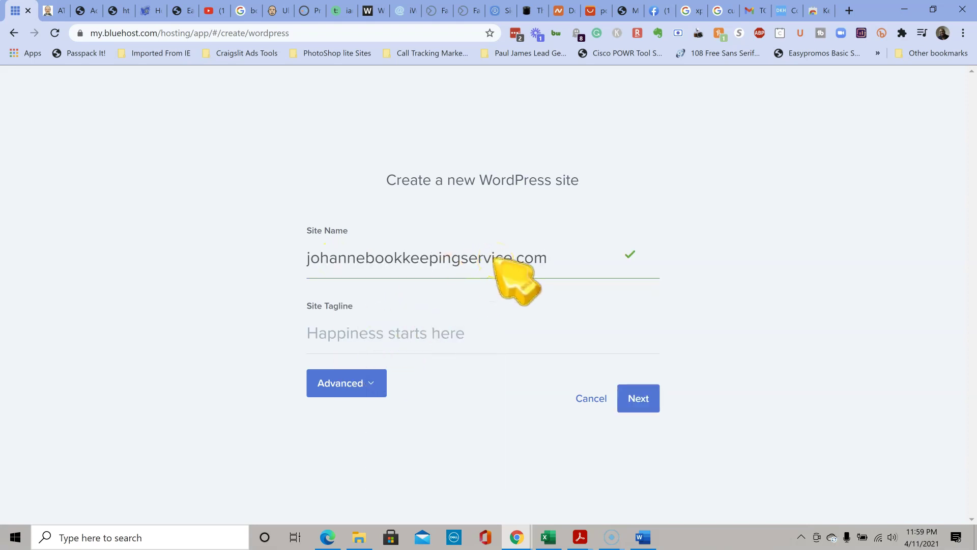
pyautogui.press('BackSpace')
pyautogui.press('BackSpace')
pyautogui.press('BackSpace')
pyautogui.press('BackSpace')
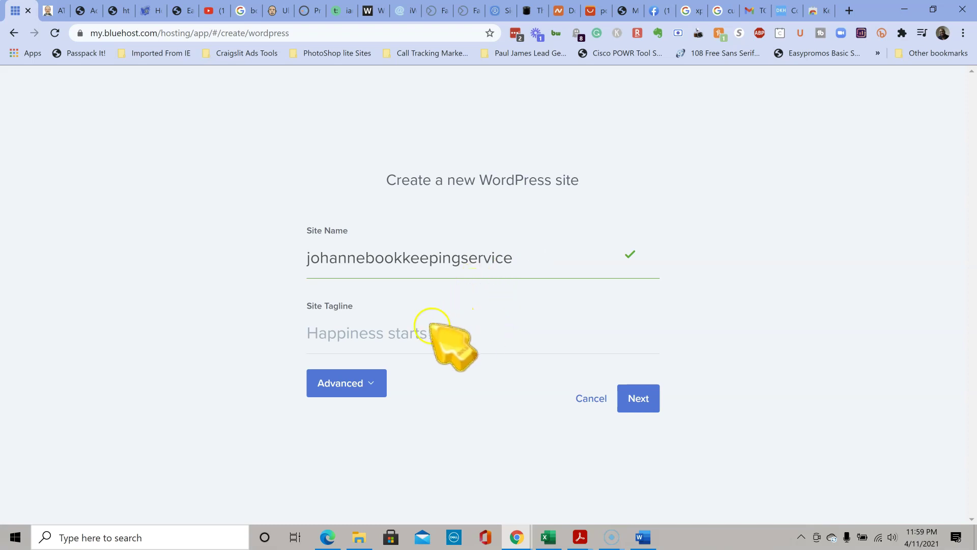
# Set the site tagline to "All in one bookkeeping service for your business financial report" and continue to the domain choice
pyautogui.click(392, 332)
pyautogui.click(554, 321)
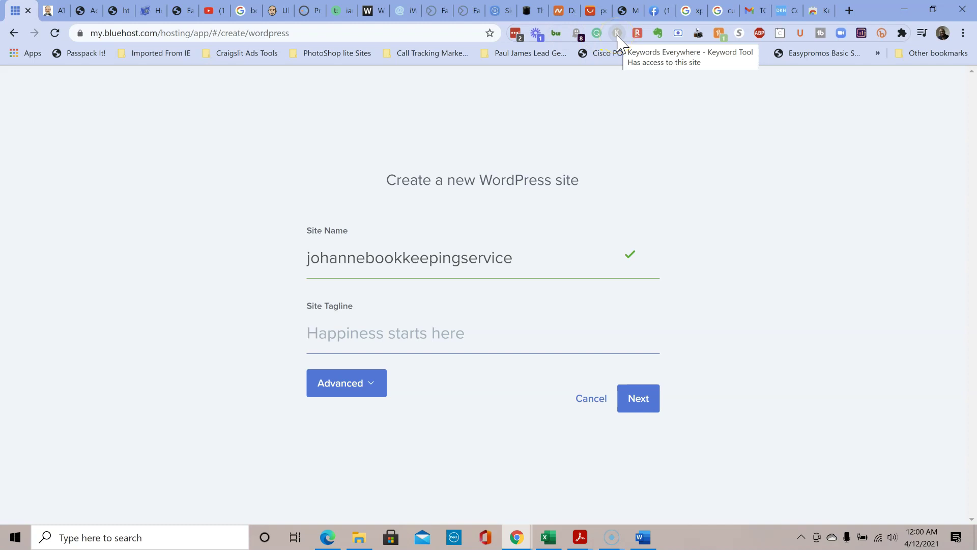
pyautogui.click(801, 32)
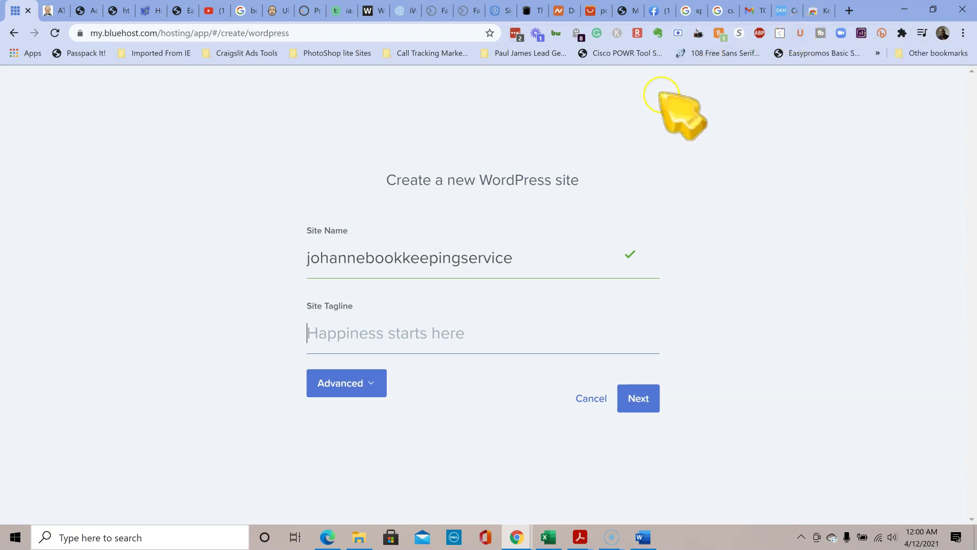
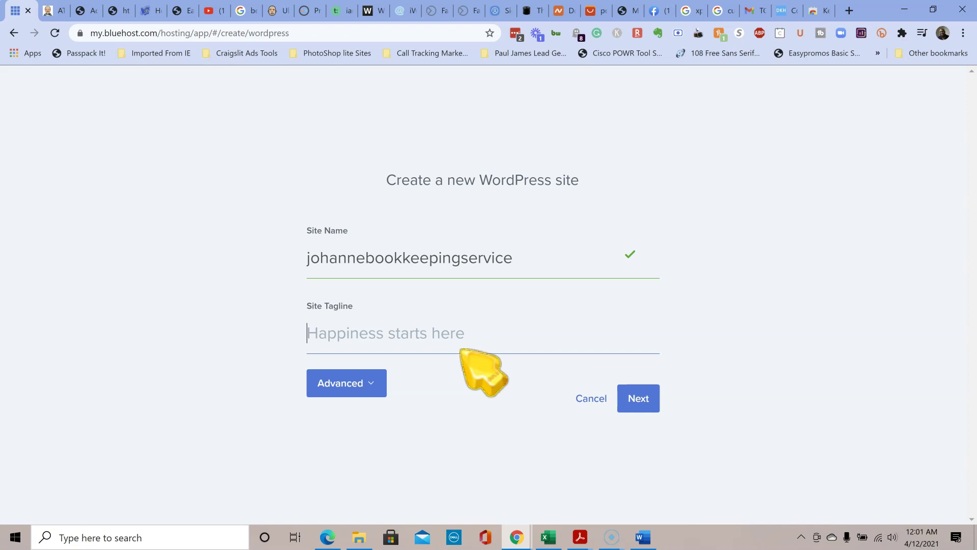
pyautogui.write('All in one booo')
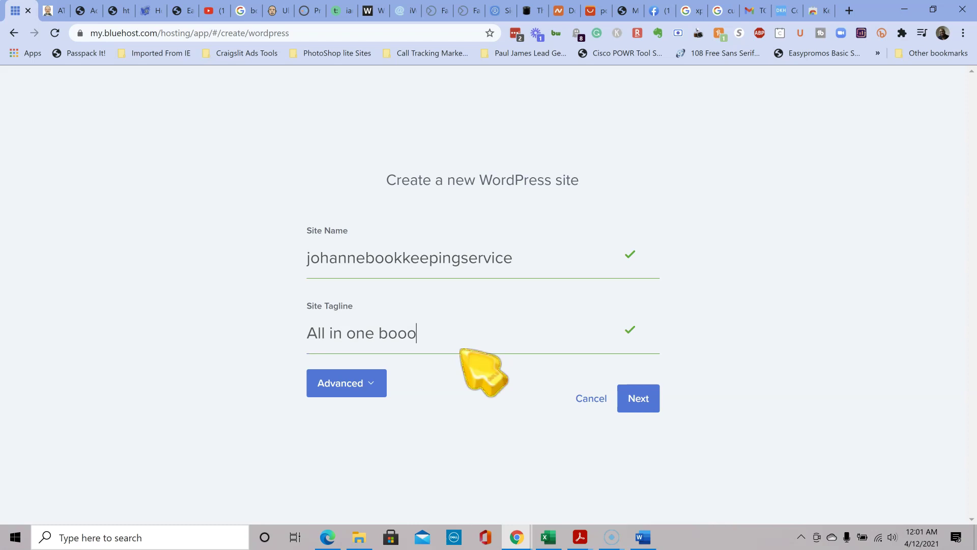
pyautogui.press('BackSpace')
pyautogui.write('kkeeping')
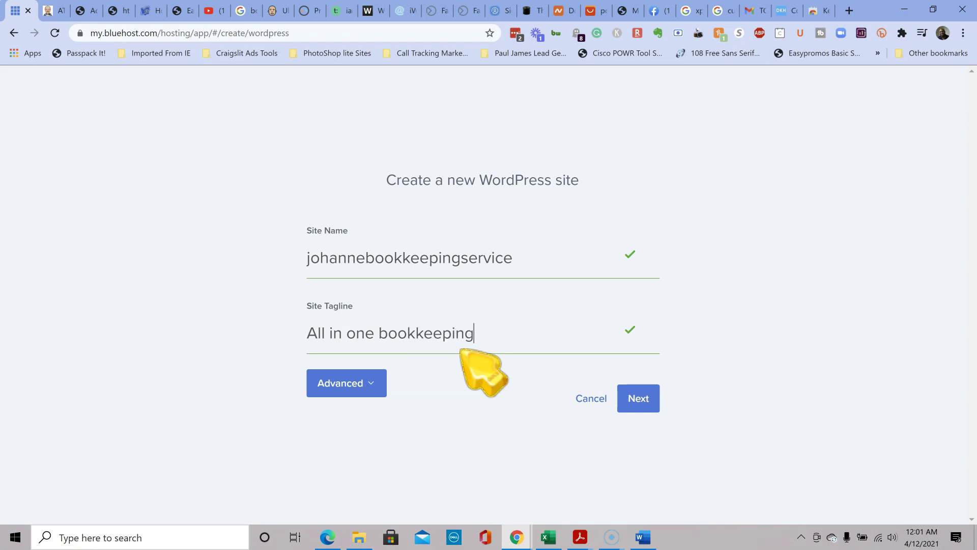
pyautogui.write(' serc')
pyautogui.press('BackSpace')
pyautogui.write('ice for your bu')
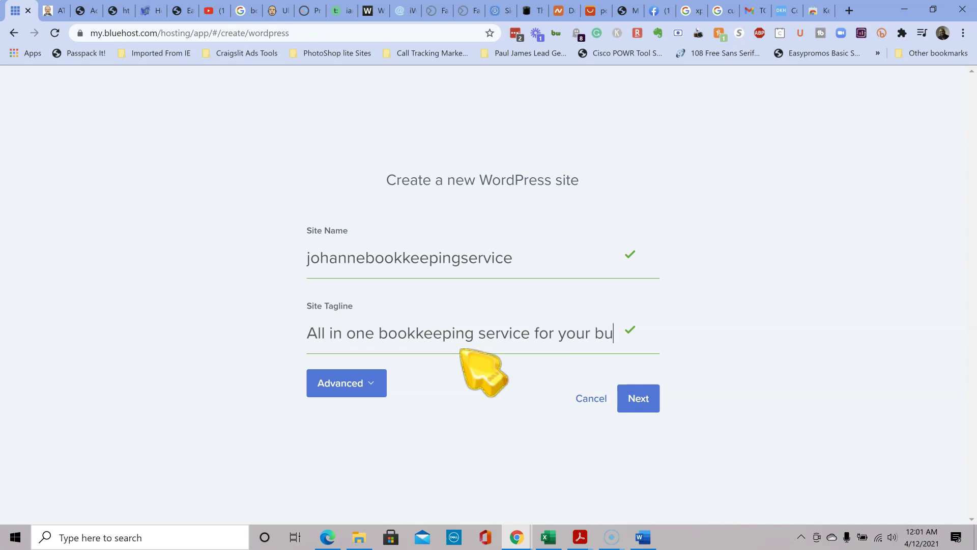
pyautogui.write('siness')
pyautogui.write('Fina')
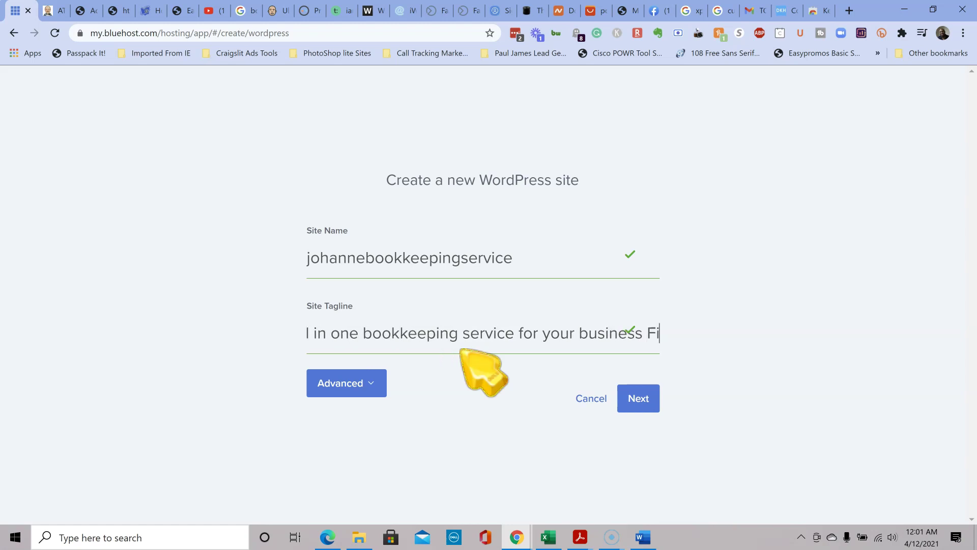
pyautogui.press('BackSpace')
pyautogui.press('BackSpace')
pyautogui.press('BackSpace')
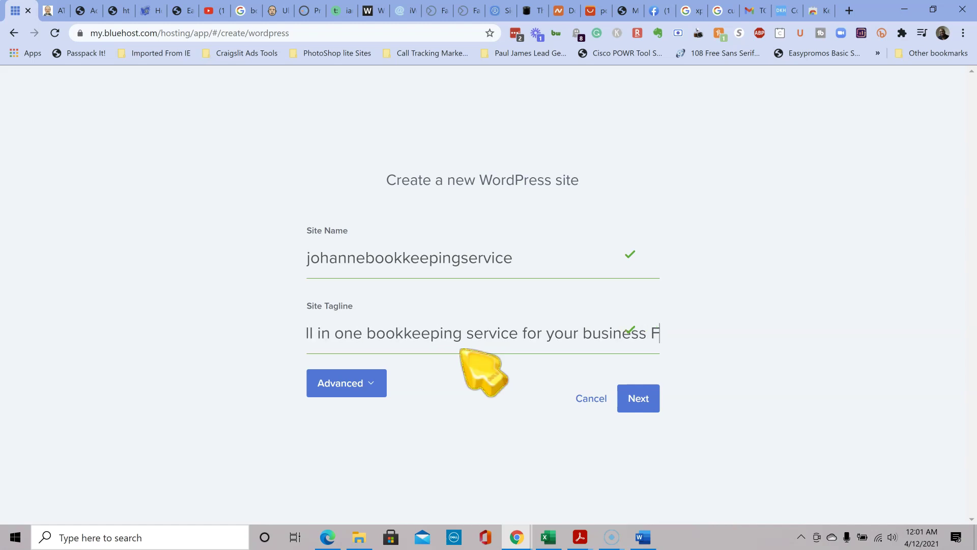
pyautogui.press('BackSpace')
pyautogui.write('finan')
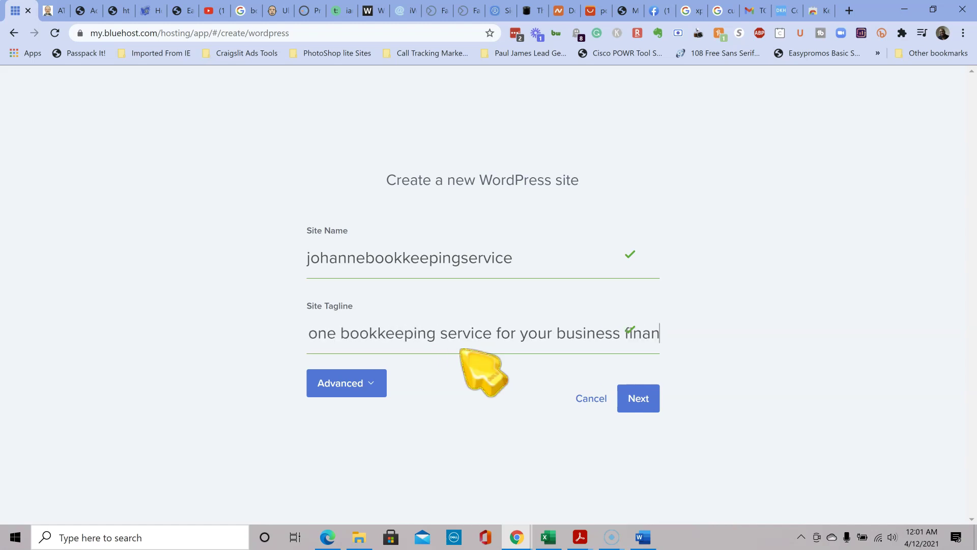
pyautogui.write('cial ')
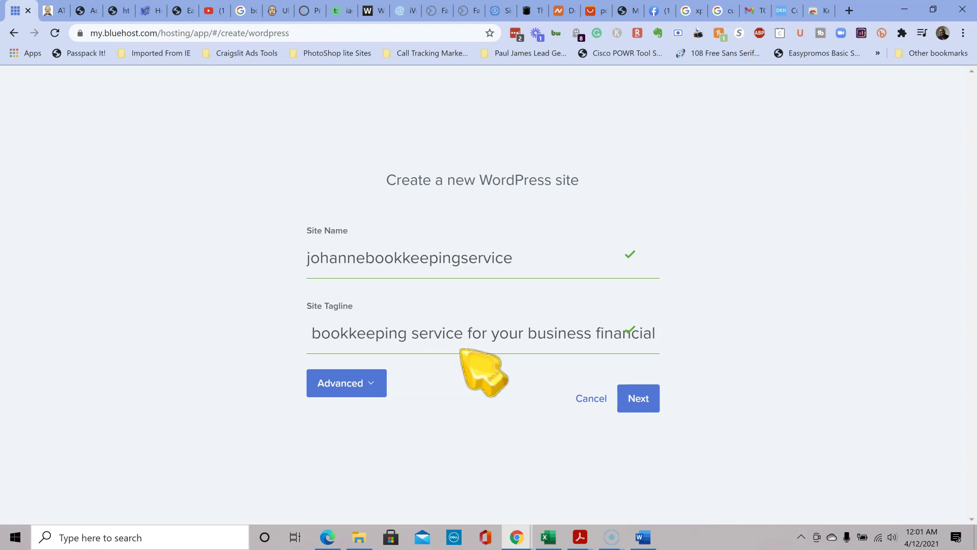
pyautogui.write('report.')
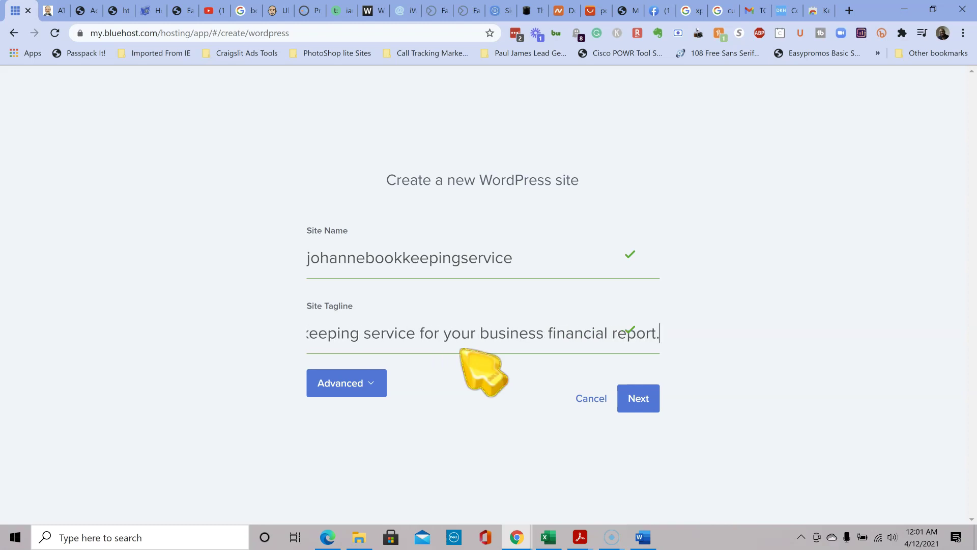
pyautogui.press('BackSpace')
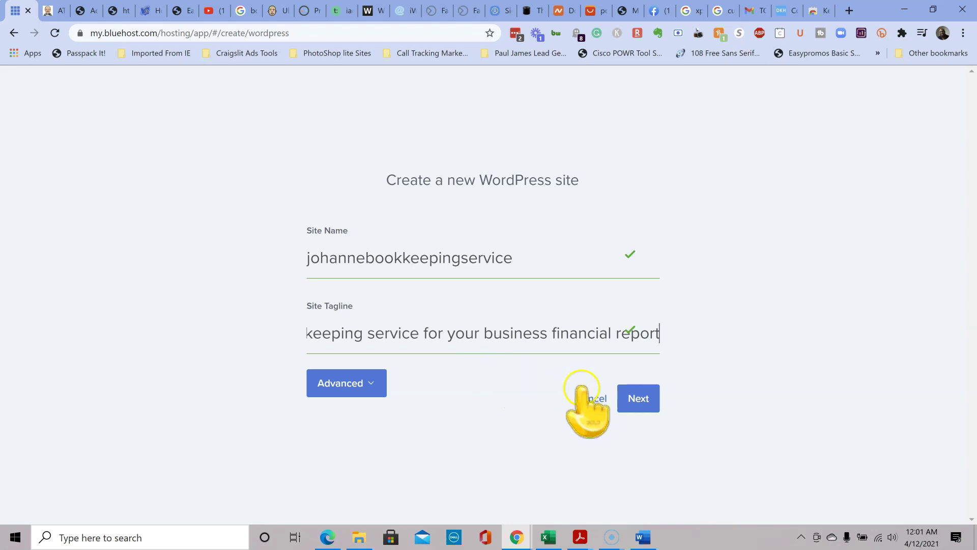
pyautogui.click(642, 400)
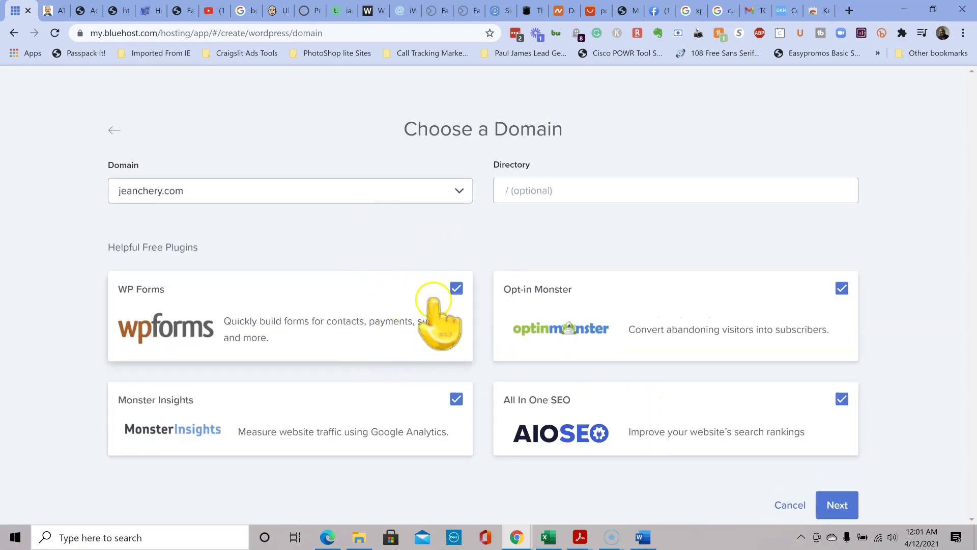
# Exclude the WP Forms plugin, choose johannebookkeepingservice.com as the site's domain, and start the WordPress installation
pyautogui.click(457, 290)
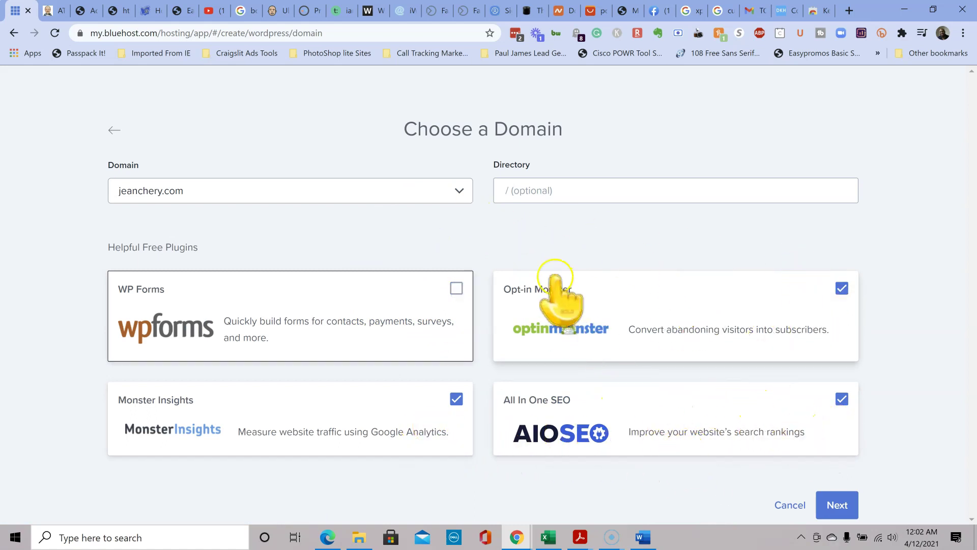
pyautogui.click(458, 193)
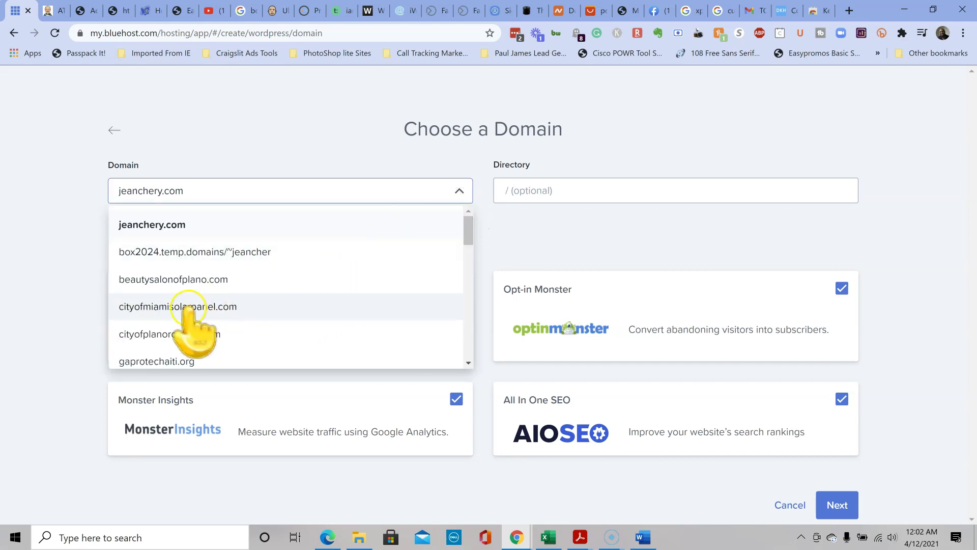
pyautogui.scroll(-1, 175, 321)
pyautogui.click(165, 325)
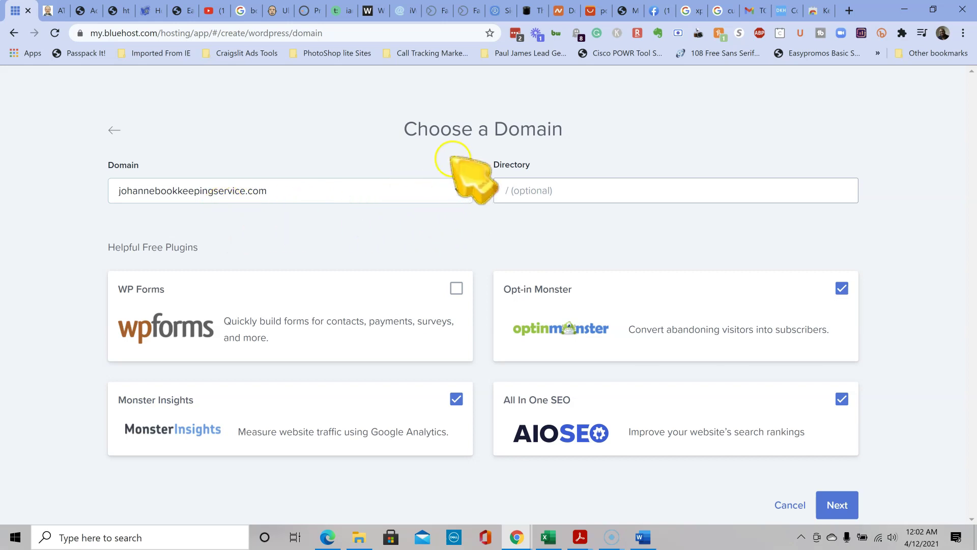
pyautogui.click(841, 504)
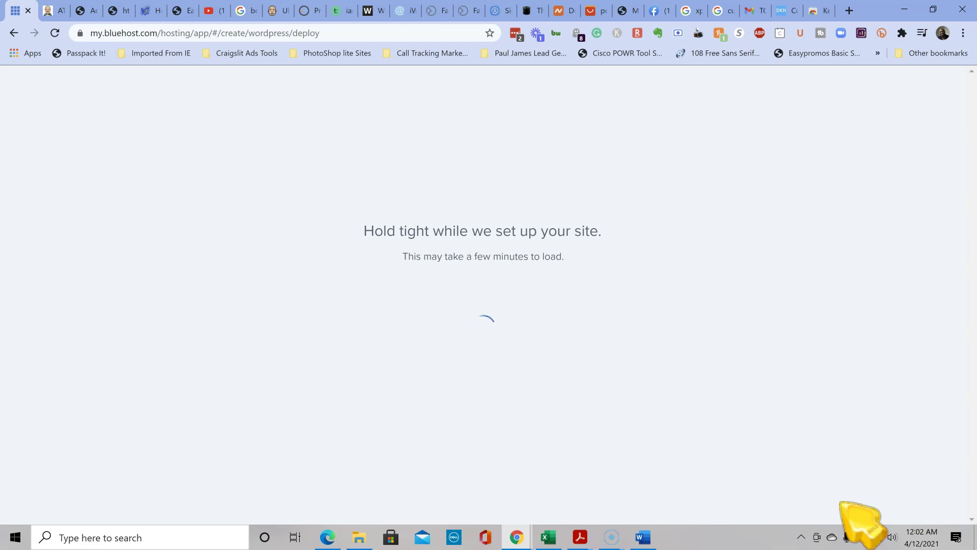
# Check the domain's custom DNS nameservers in Namecheap, then return to the Bluehost installation page
pyautogui.click(562, 15)
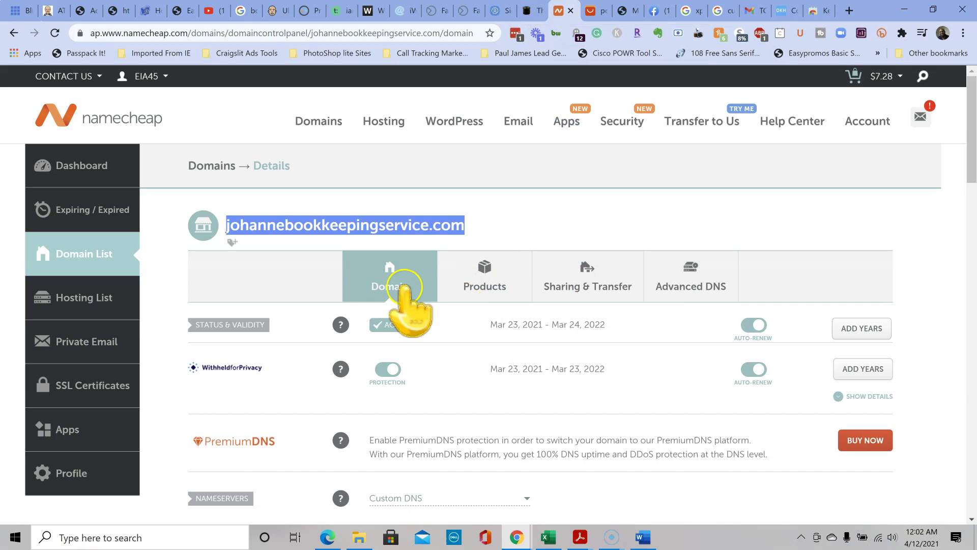
pyautogui.scroll(-3, 509, 423)
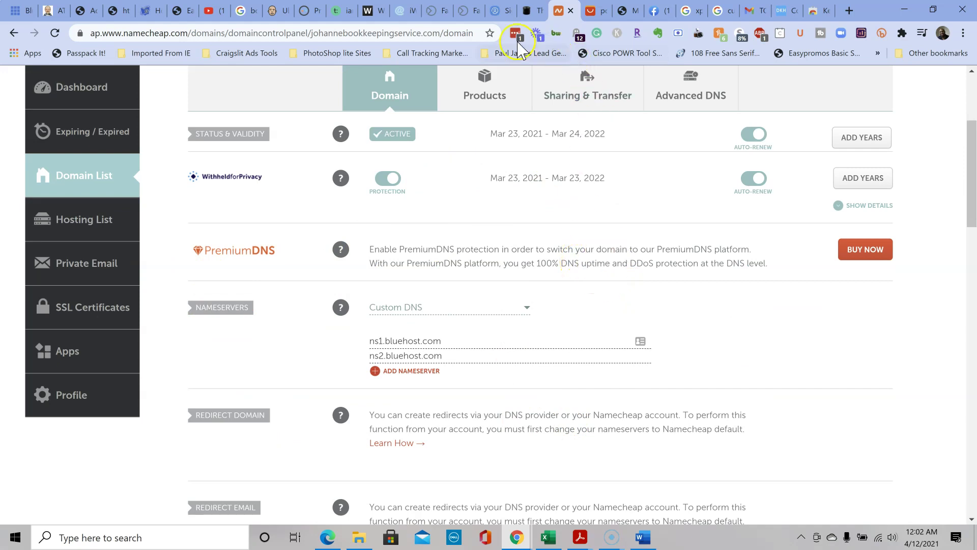
pyautogui.click(20, 10)
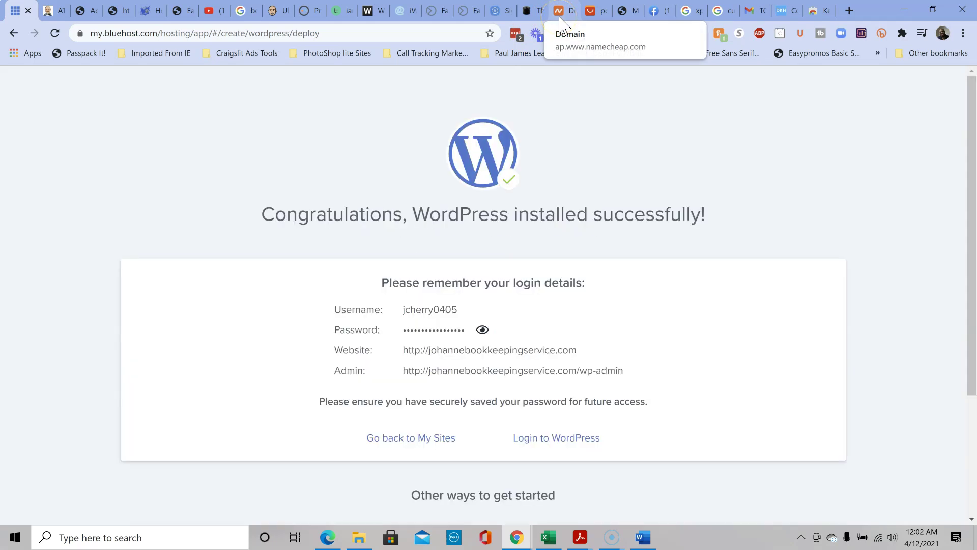
# Review the new WordPress site's login details, follow-up links and other ways to get started
pyautogui.click(420, 438)
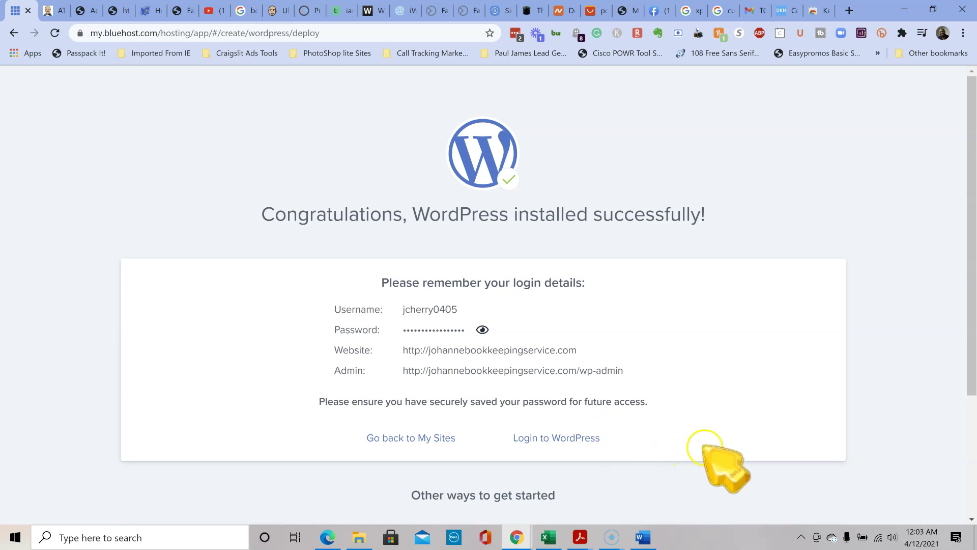
pyautogui.scroll(-2, 736, 425)
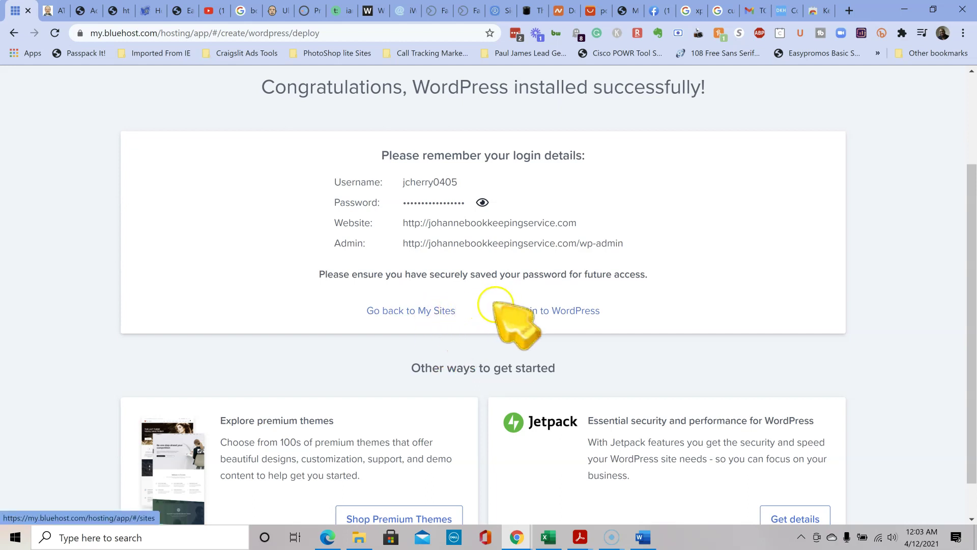
pyautogui.click(544, 318)
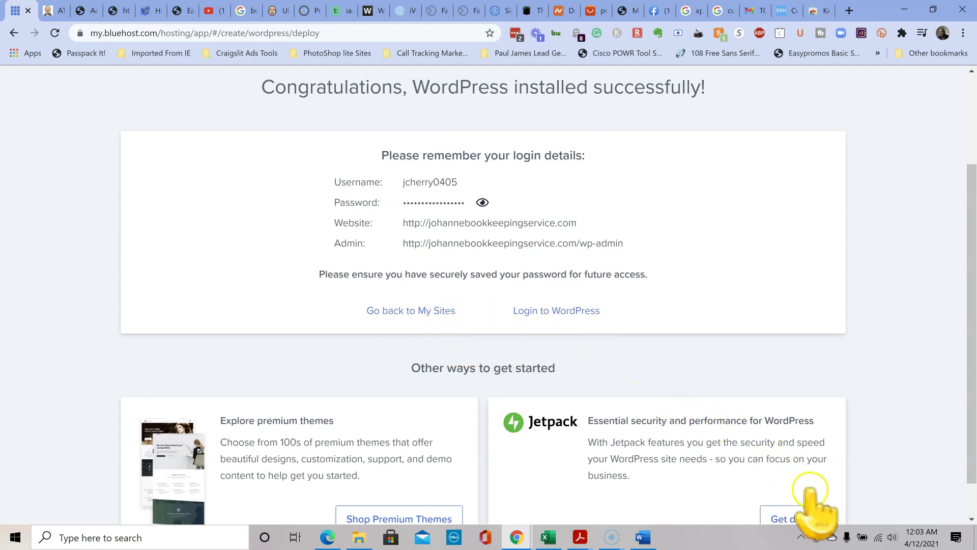
pyautogui.scroll(-1, 794, 473)
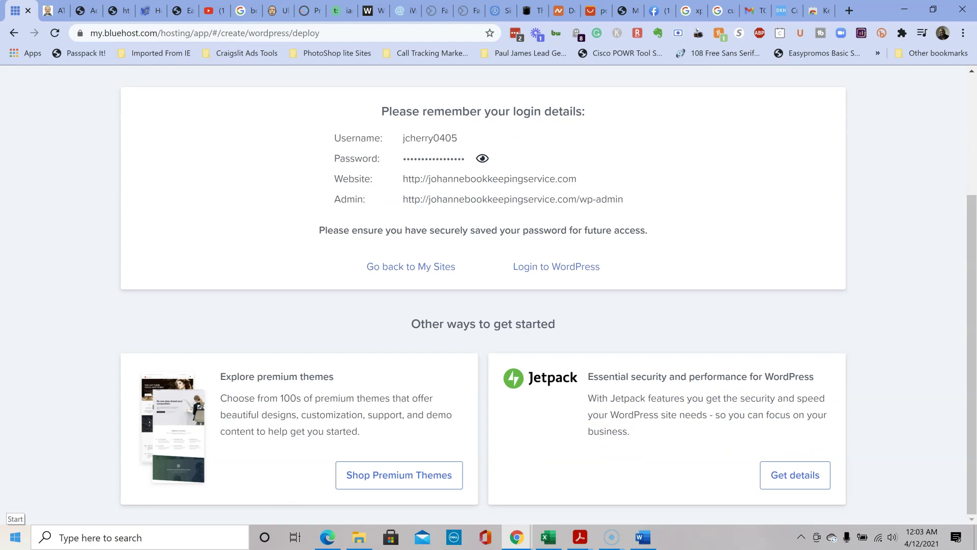